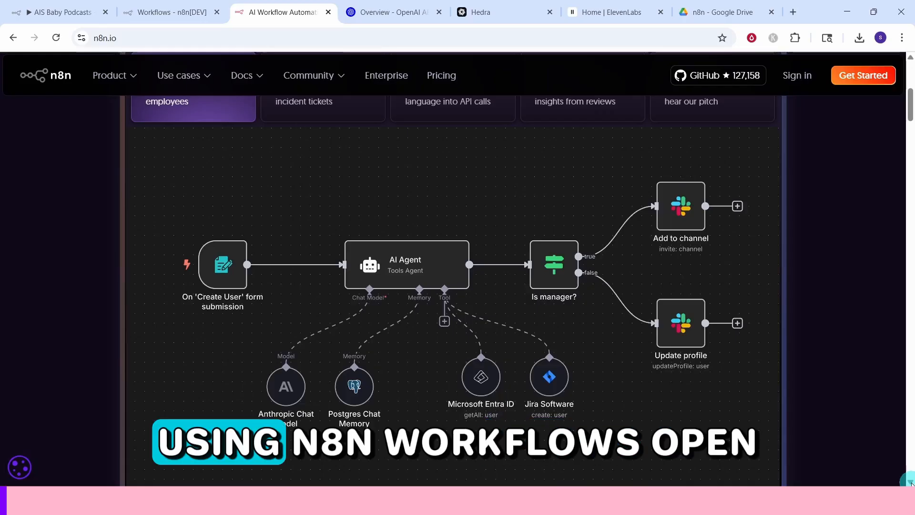
# Look over the OpenAI, ElevenLabs and Hedra sites and read through the n8n homepage's integrations and AI sections
pyautogui.click(386, 14)
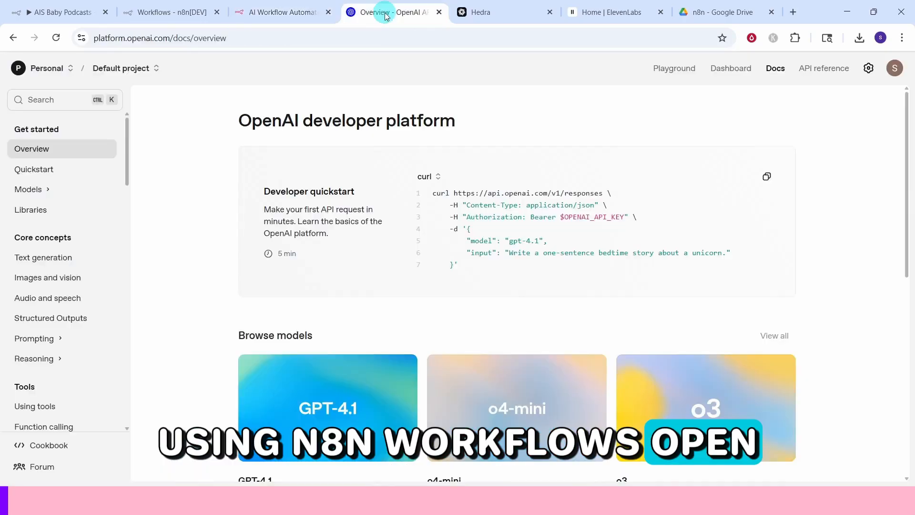
pyautogui.click(597, 13)
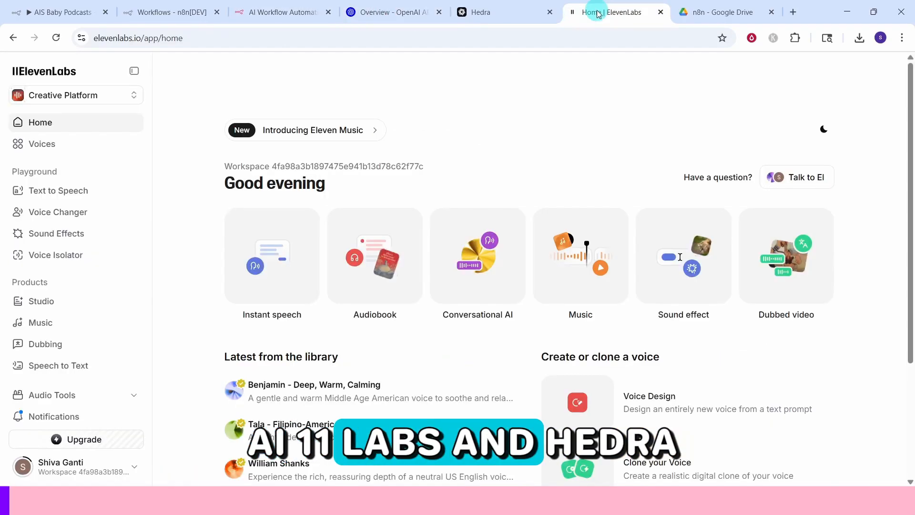
pyautogui.click(500, 12)
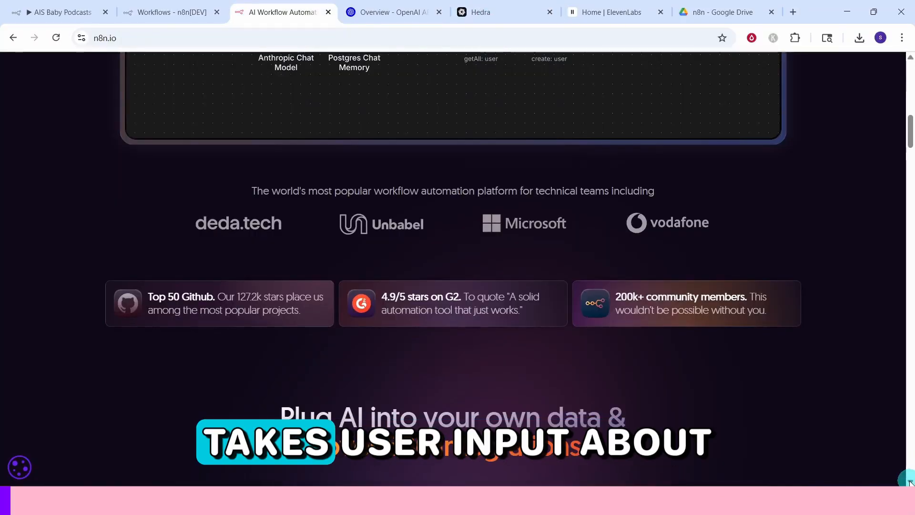
pyautogui.scroll(-3, 910, 482)
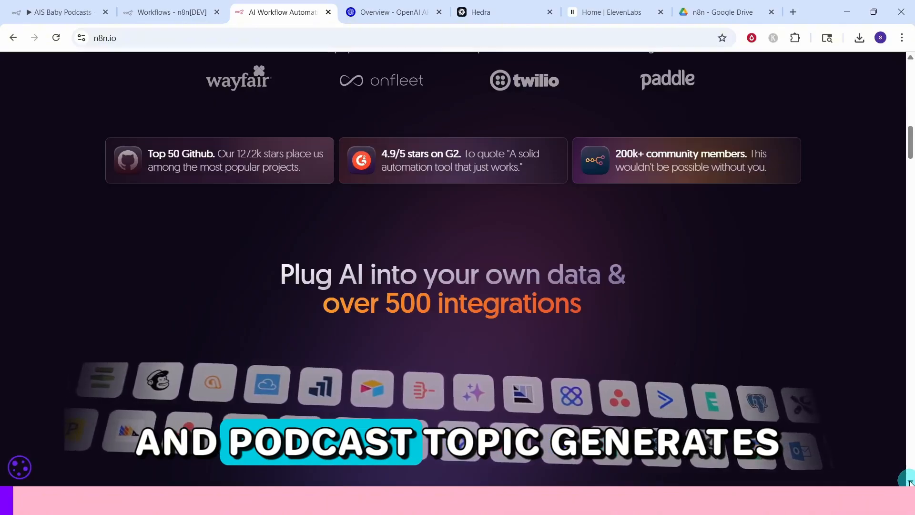
pyautogui.scroll(-4, 910, 482)
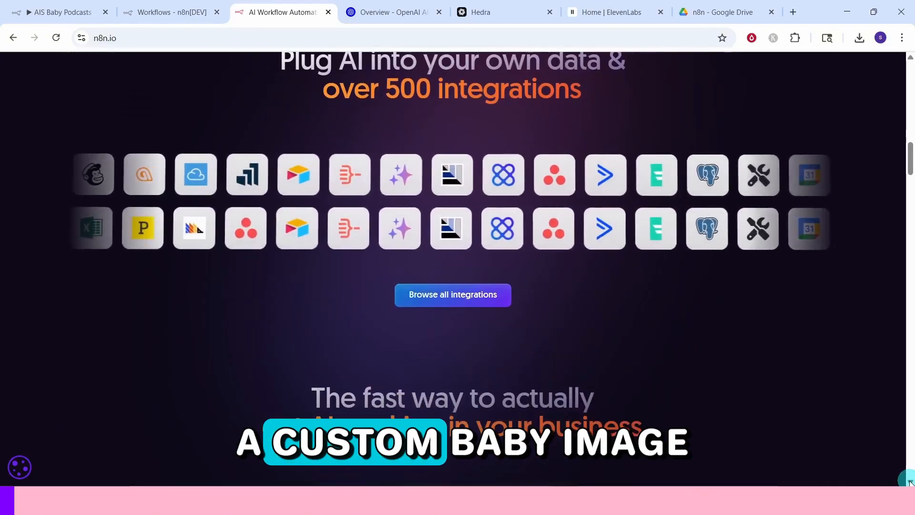
pyautogui.scroll(-4, 910, 482)
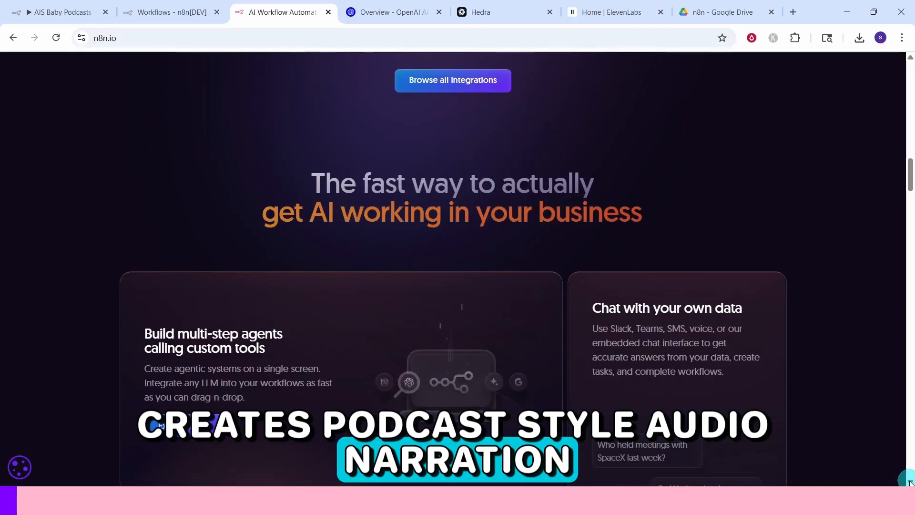
pyautogui.scroll(-3, 910, 482)
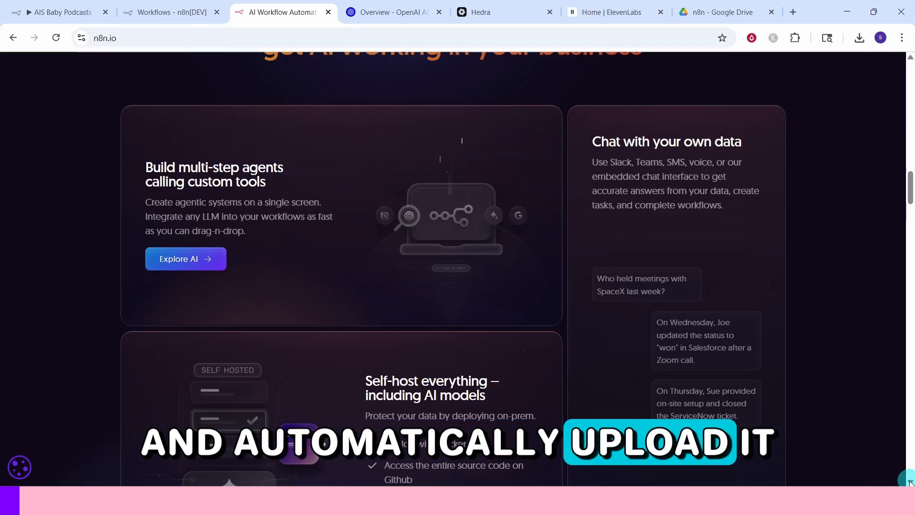
pyautogui.scroll(-5, 910, 482)
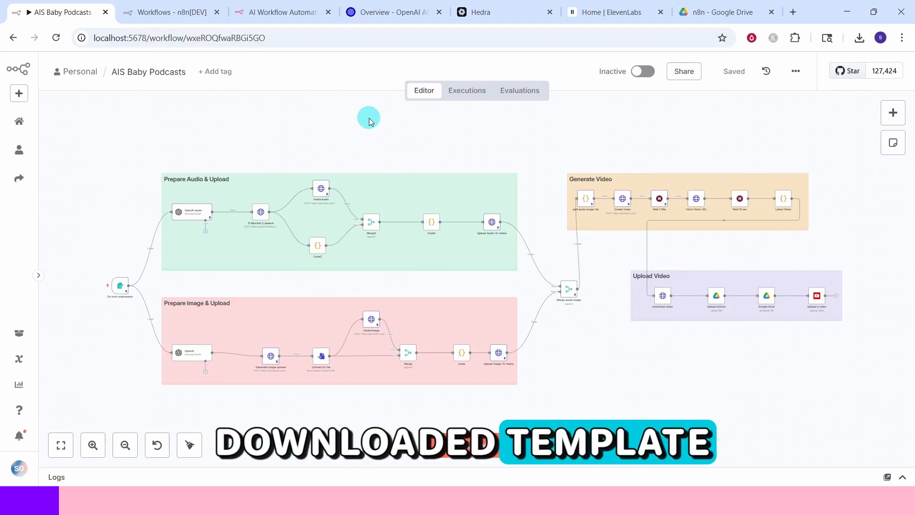
# Create a new n8n workflow and import the AIS Baby Podcasts JSON file from the resource folder into it
pyautogui.click(157, 12)
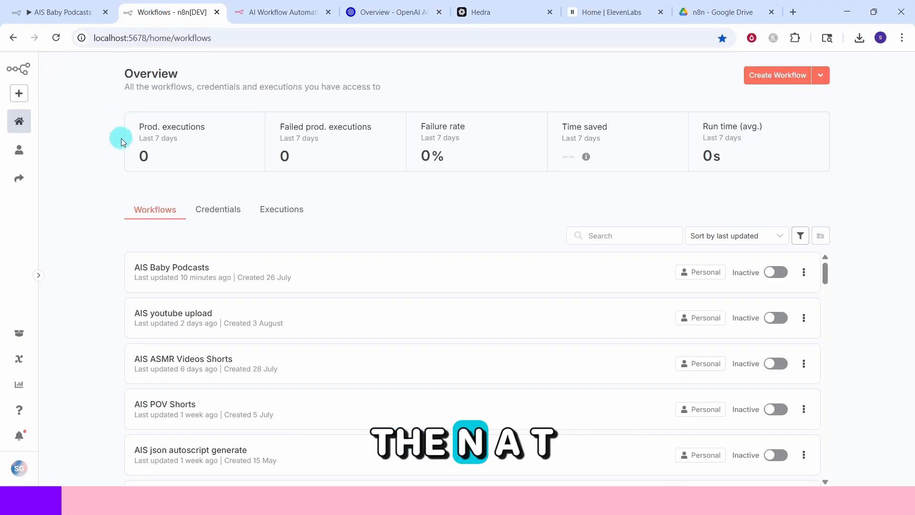
pyautogui.click(20, 95)
pyautogui.click(36, 119)
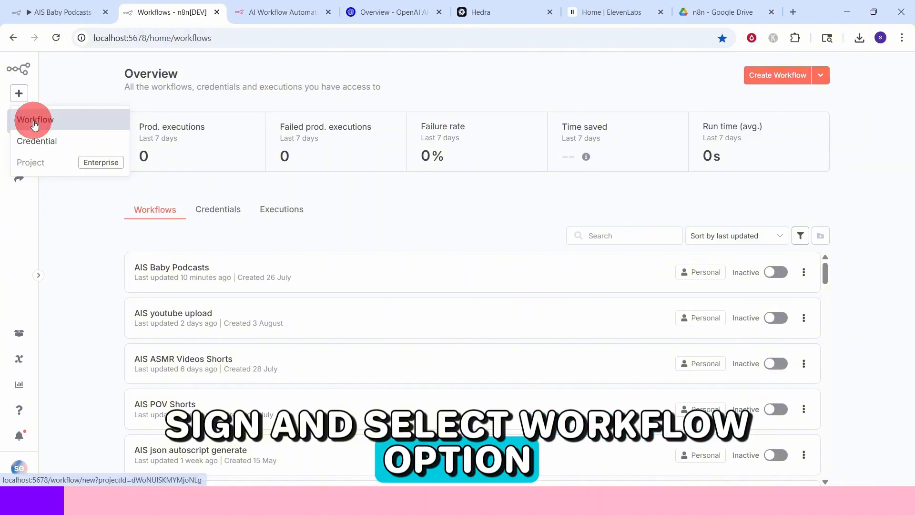
pyautogui.click(797, 73)
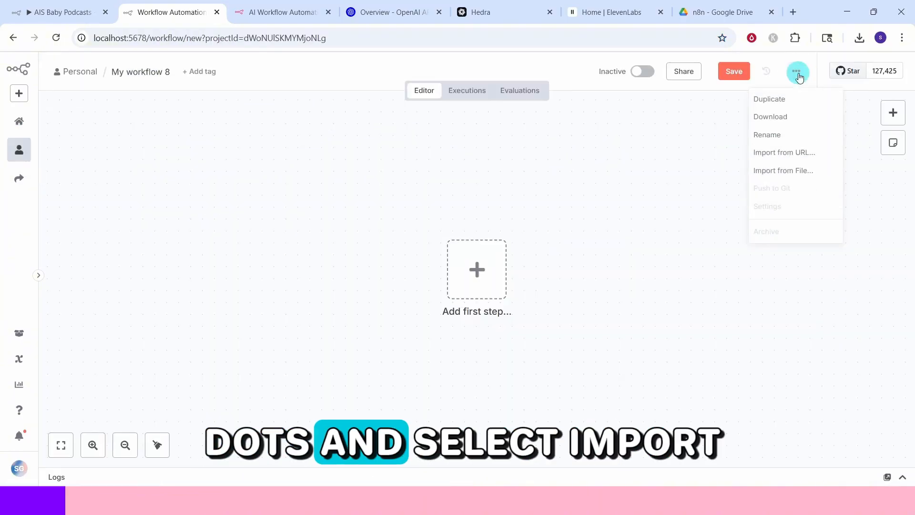
pyautogui.click(781, 170)
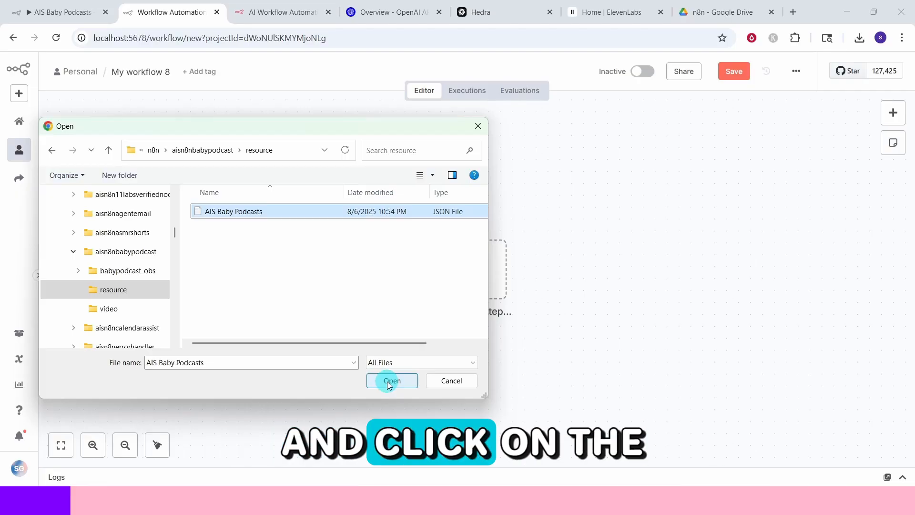
pyautogui.click(391, 381)
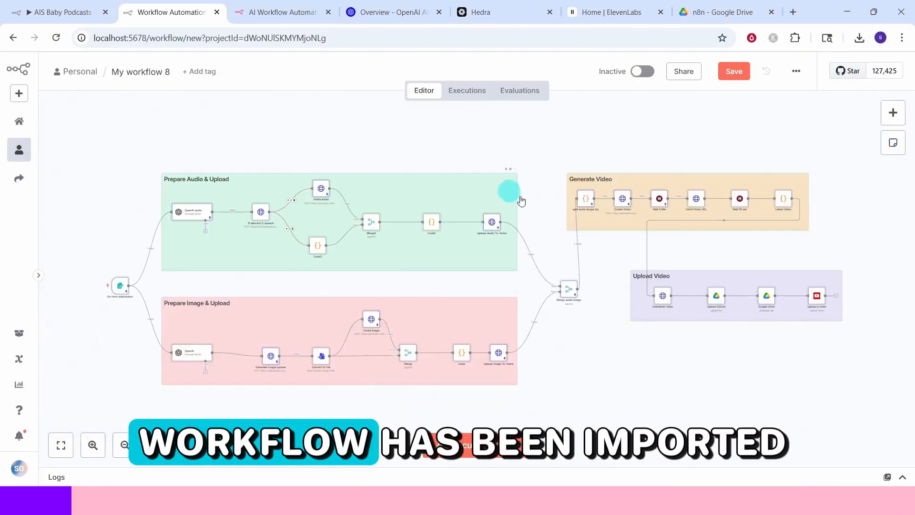
# Switch to Google Drive and open the Baby podcasts folder inside the n8n folder
pyautogui.click(700, 11)
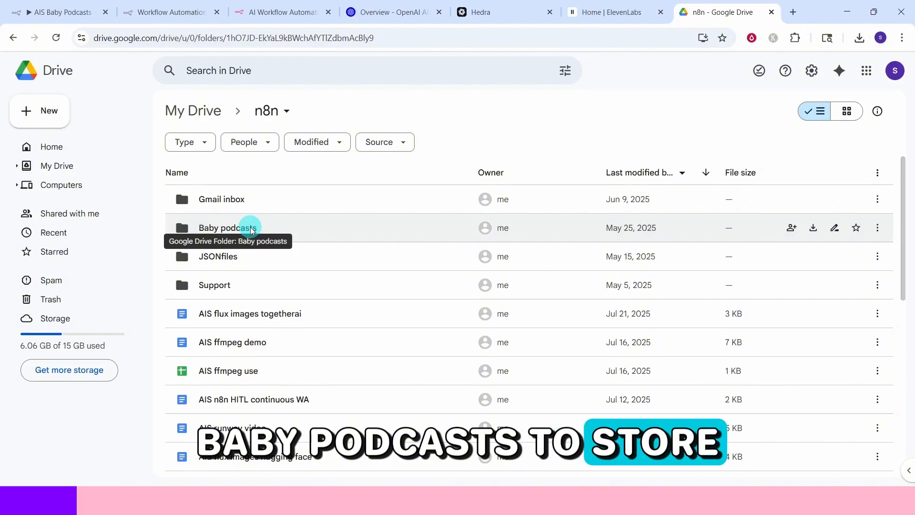
pyautogui.doubleClick(234, 229)
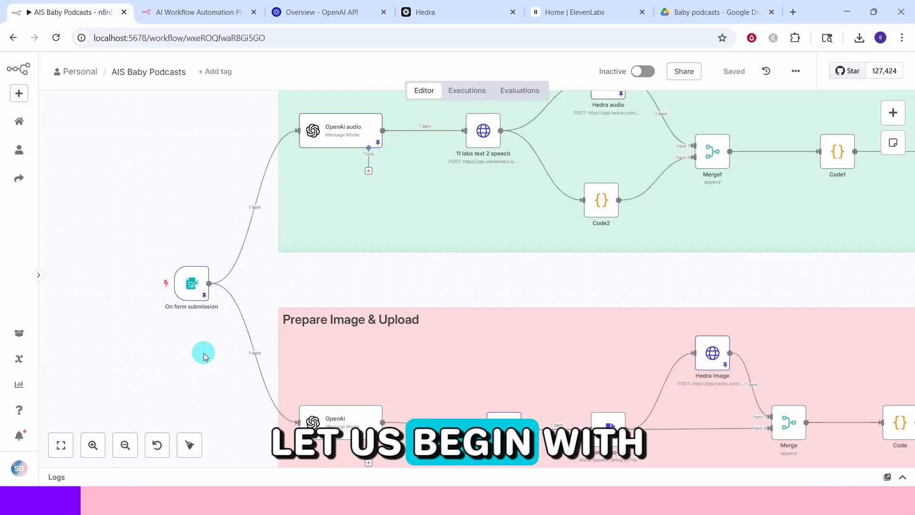
# Open the On form submission node in the AIS Baby Podcasts workflow and review its title, description and Ethnicity, Baby Hair and Podcast Topic fields
pyautogui.moveTo(190, 284)
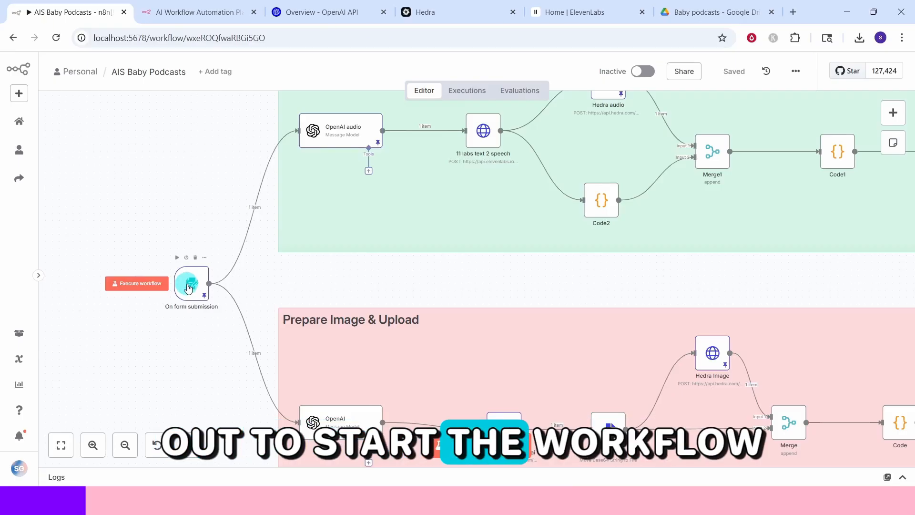
pyautogui.doubleClick(189, 287)
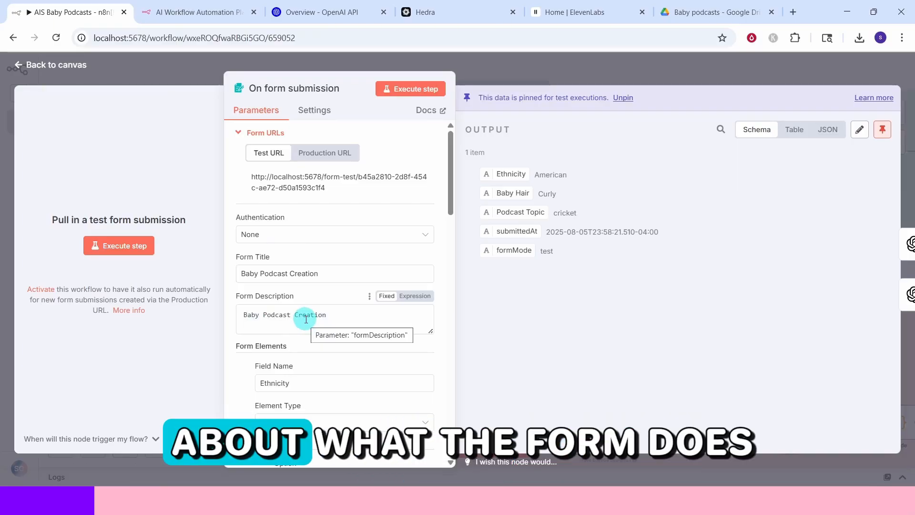
pyautogui.scroll(-4, 247, 138)
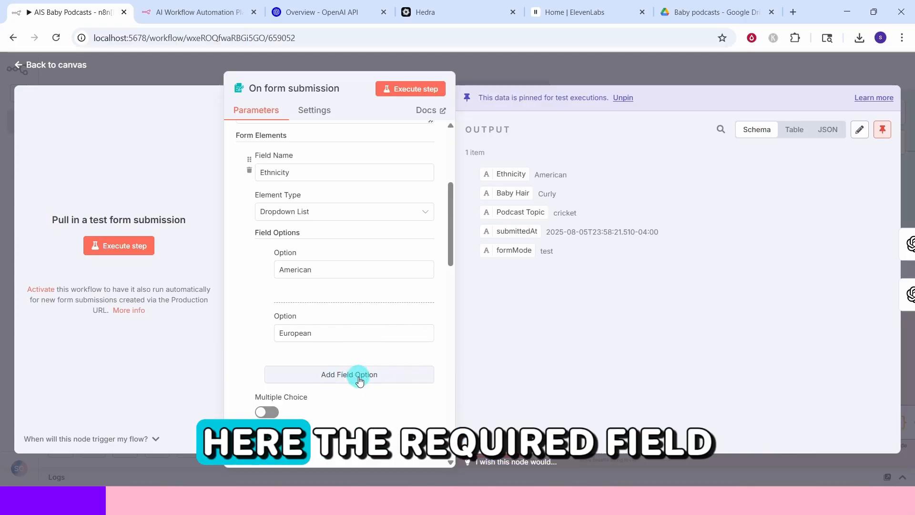
pyautogui.click(270, 454)
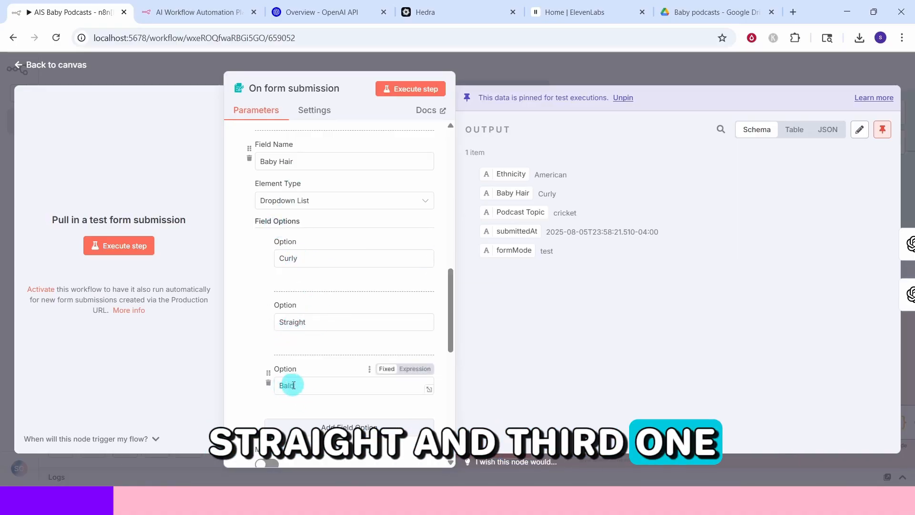
pyautogui.scroll(-3, 298, 343)
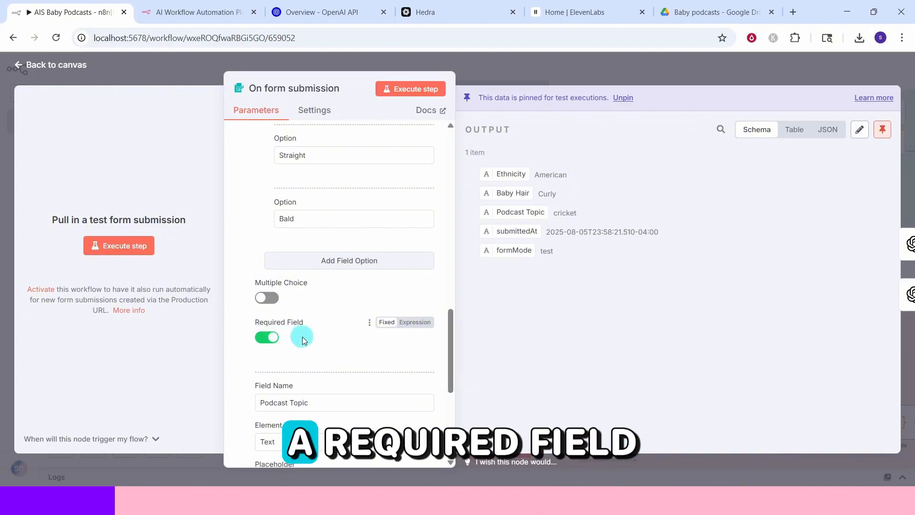
pyautogui.scroll(-4, 267, 285)
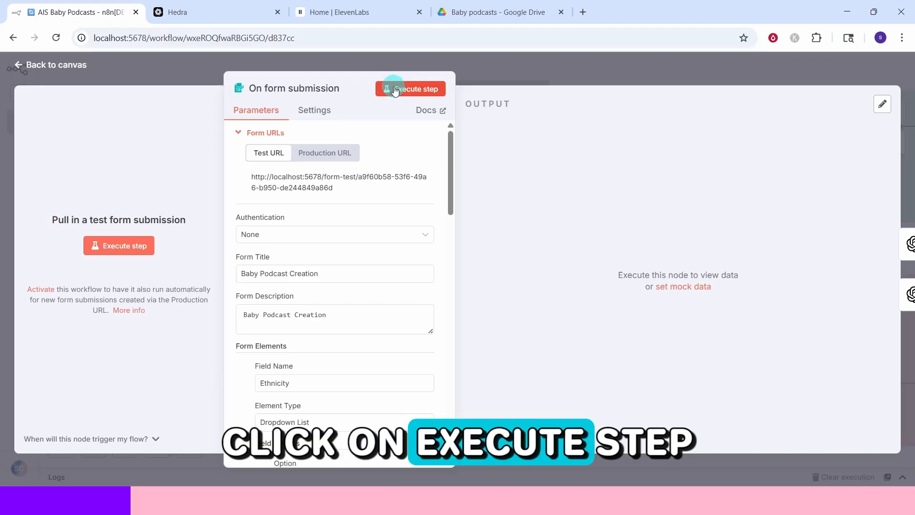
# Execute the form trigger and submit the test form with ethnicity American, baby hair Curly and podcast topic cricket
pyautogui.click(395, 91)
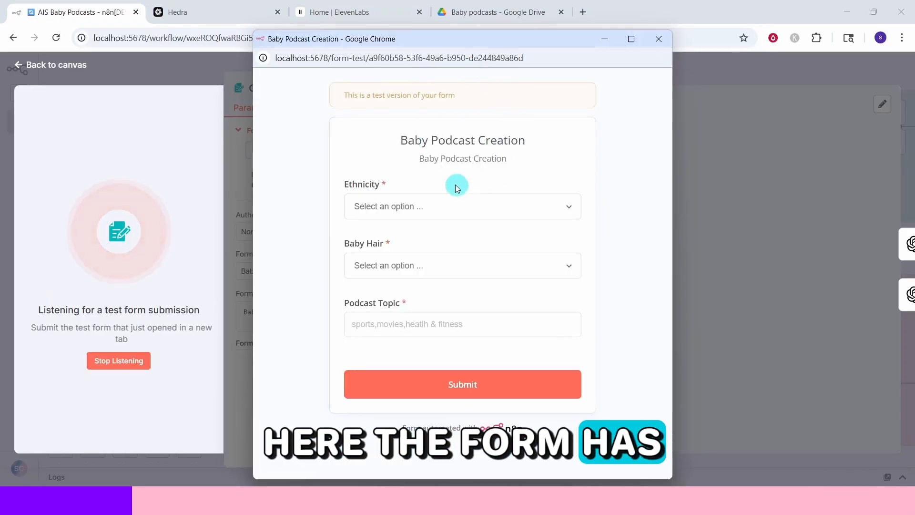
pyautogui.click(566, 208)
pyautogui.click(371, 246)
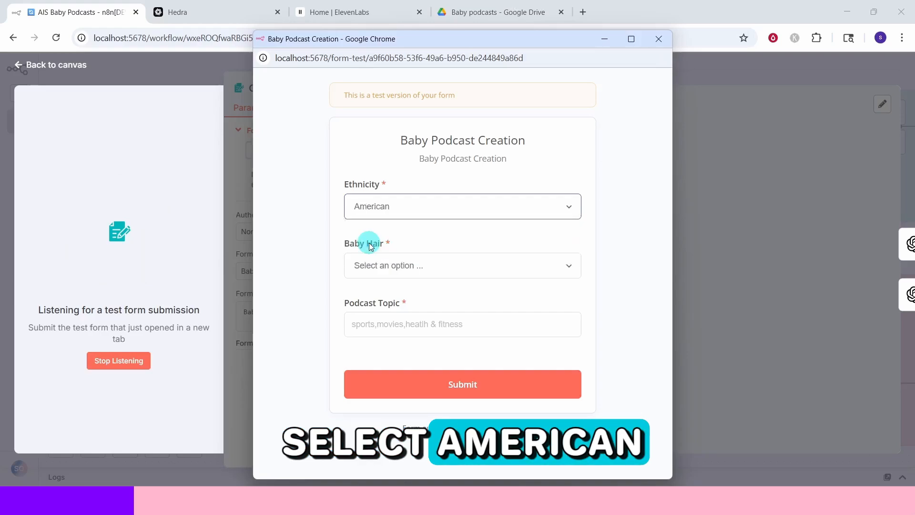
pyautogui.click(568, 265)
pyautogui.click(364, 300)
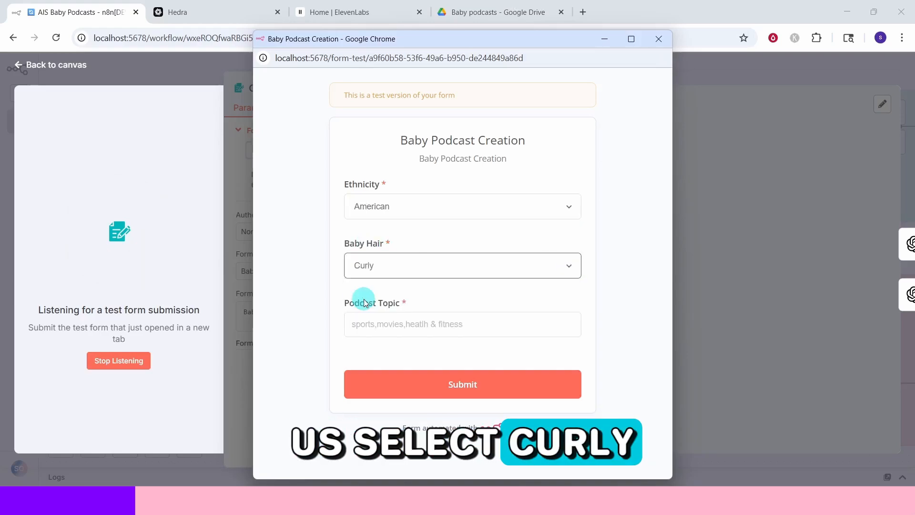
pyautogui.press('Tab')
pyautogui.write('cricket')
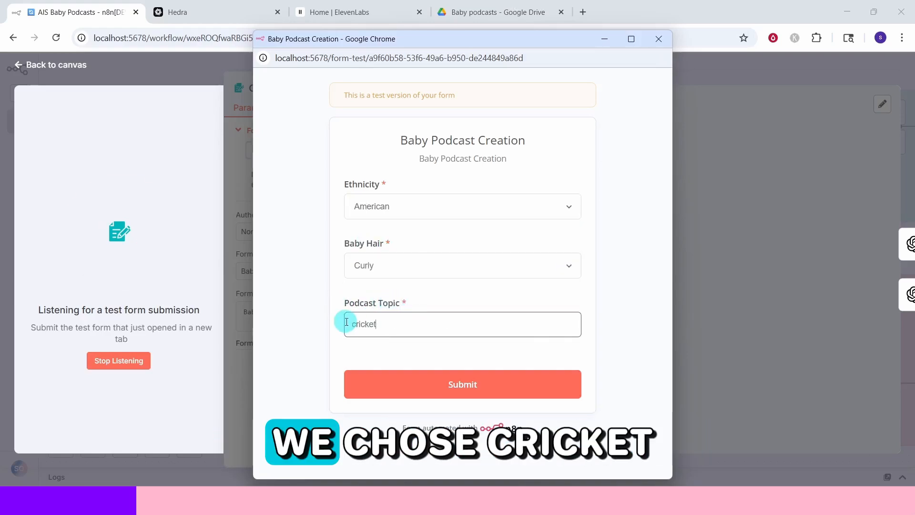
pyautogui.click(462, 386)
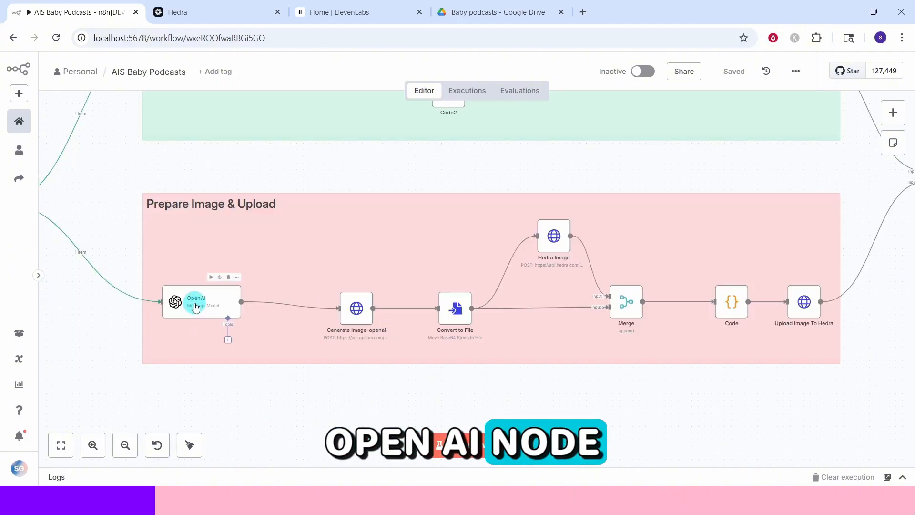
# Examine the OpenAI node in Prepare Image & Upload, keeping GPT-4.1 as its model and reviewing the expanded prompt and output options
pyautogui.doubleClick(195, 305)
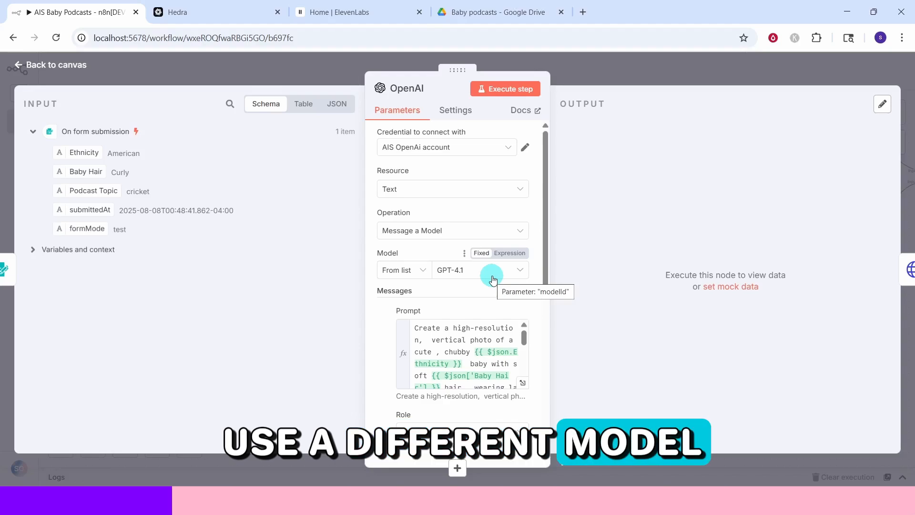
pyautogui.click(522, 273)
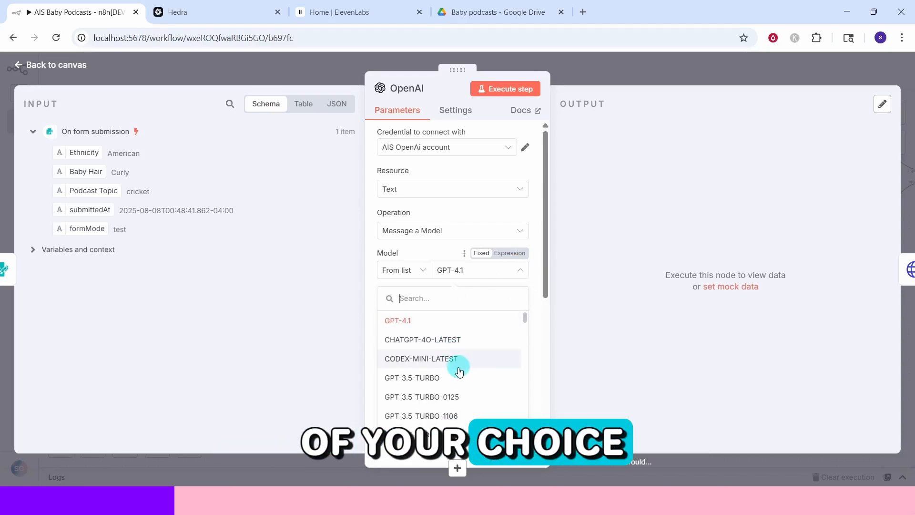
pyautogui.click(431, 321)
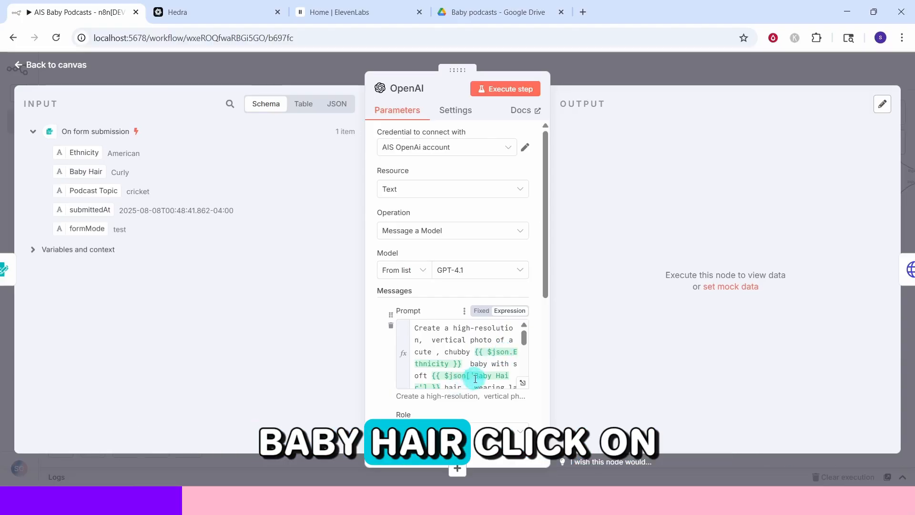
pyautogui.click(522, 384)
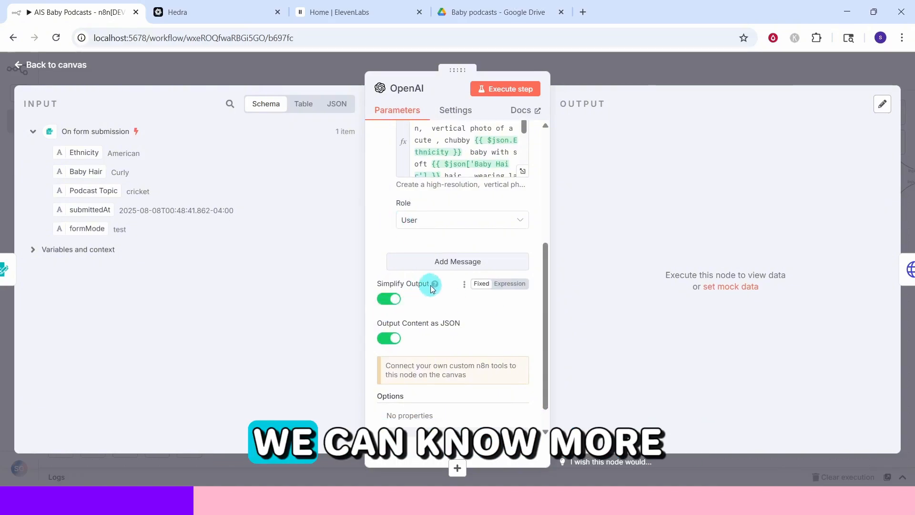
pyautogui.moveTo(436, 284)
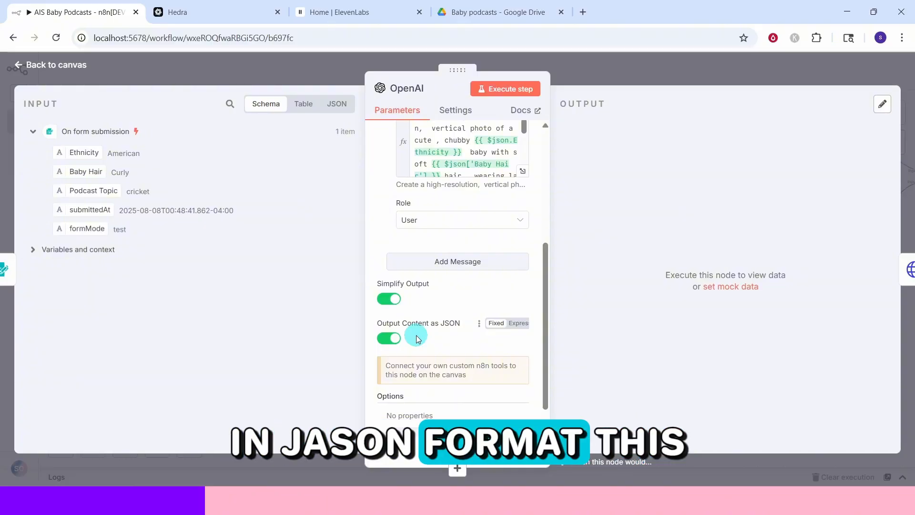
pyautogui.press('Escape')
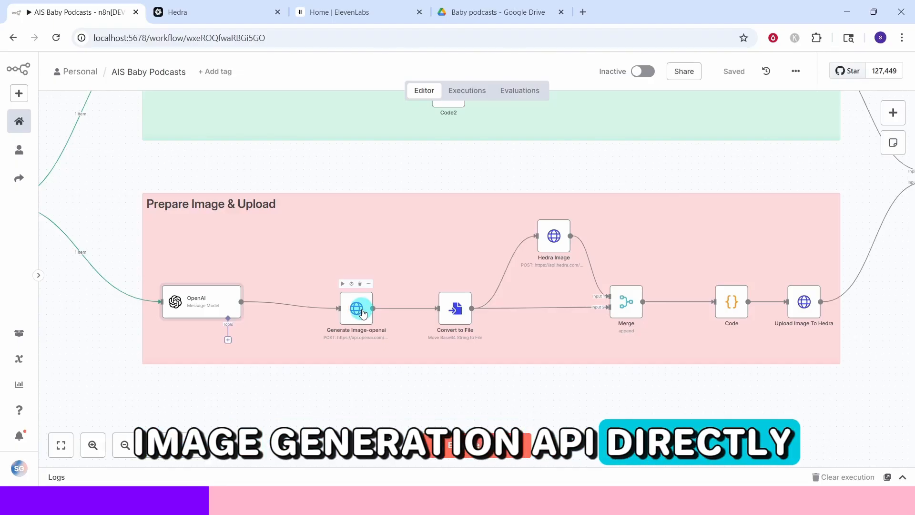
# Open the Generate Image-openai node and look up the Create image endpoint under Images in the OpenAI API reference
pyautogui.doubleClick(362, 312)
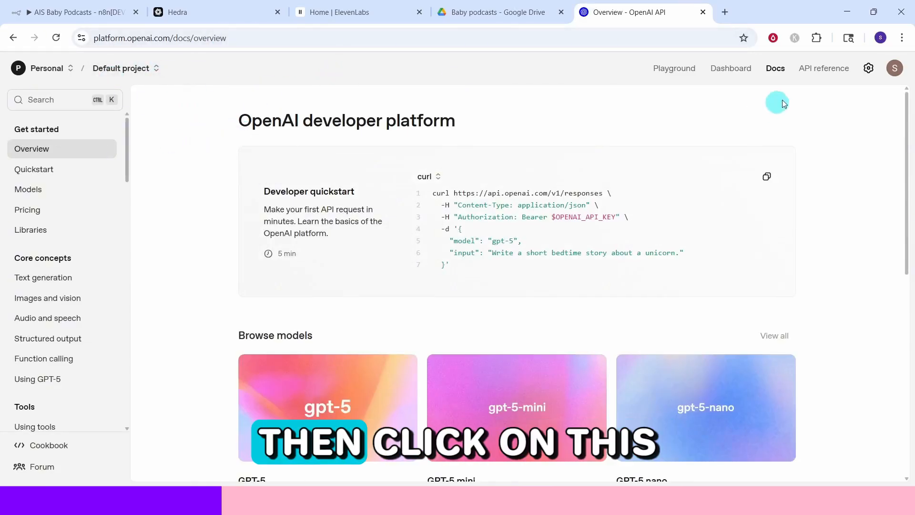
pyautogui.click(823, 71)
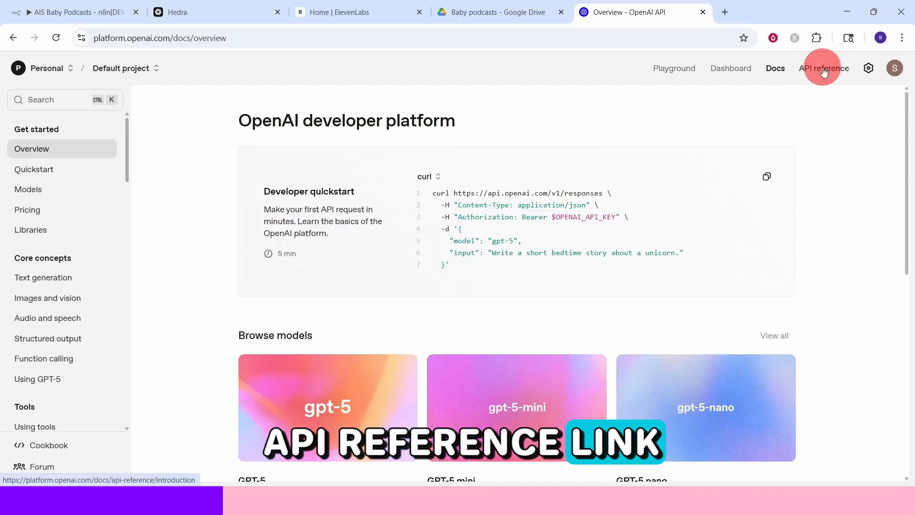
pyautogui.moveTo(127, 176); pyautogui.dragTo(125, 213)
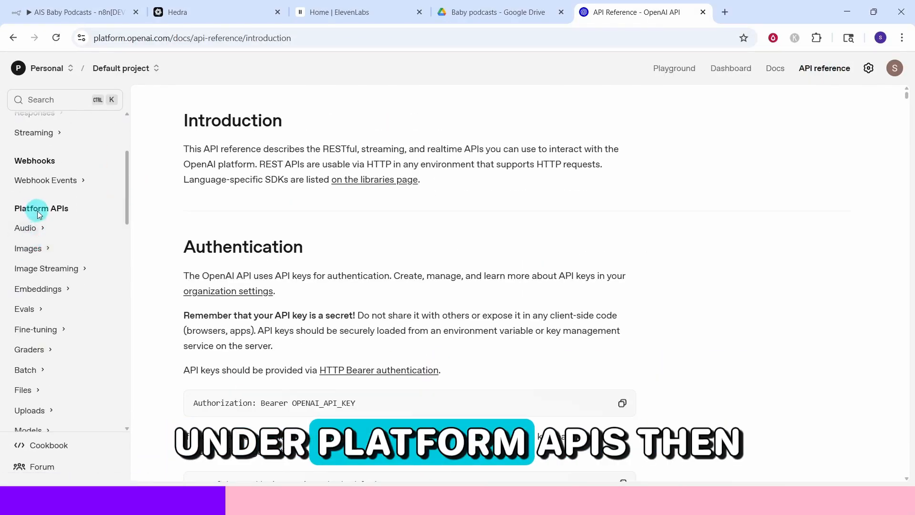
pyautogui.click(30, 246)
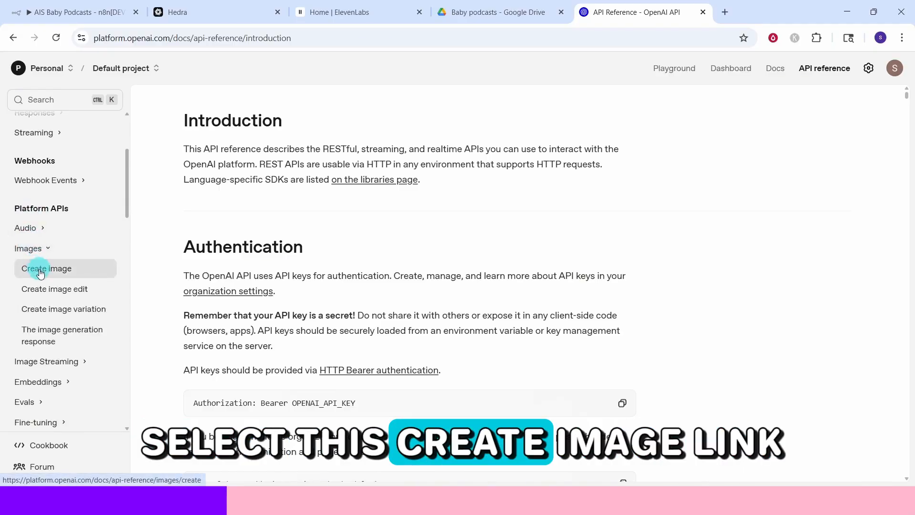
pyautogui.click(40, 271)
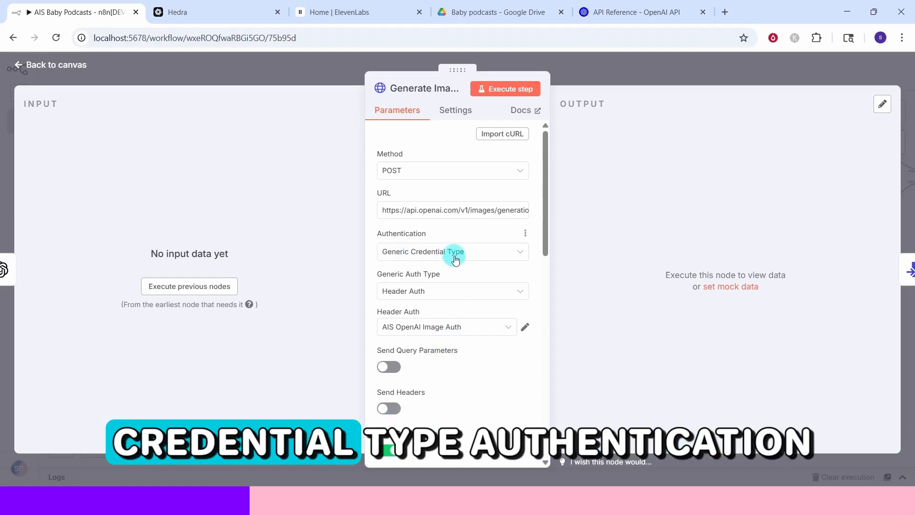
# Create and save a new Header Auth credential for the image request, with name Authorization and Bearer as the start of its value
pyautogui.click(509, 328)
pyautogui.click(427, 300)
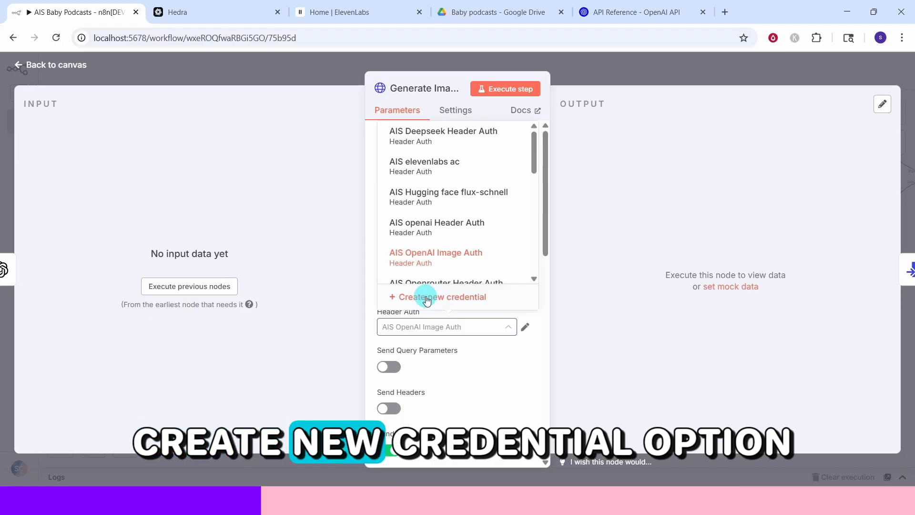
pyautogui.click(427, 300)
pyautogui.write('Authorization')
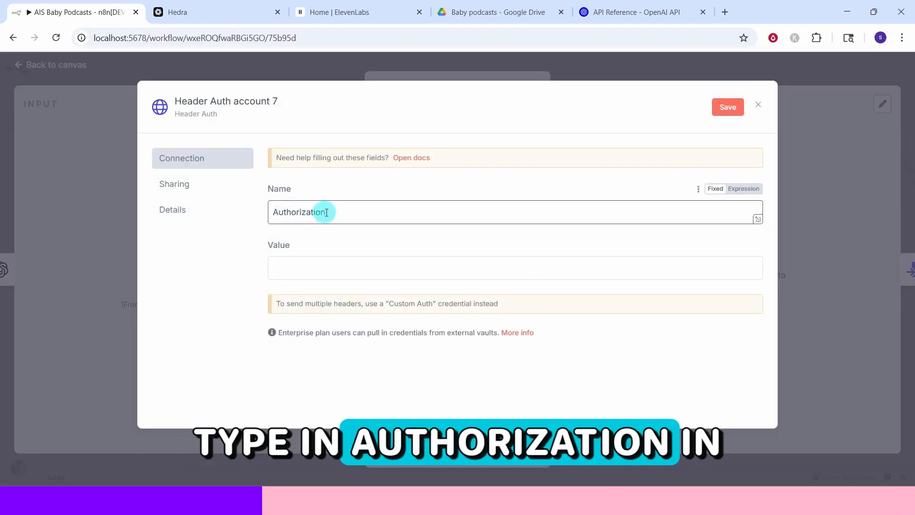
pyautogui.click(283, 270)
pyautogui.write('Bearer')
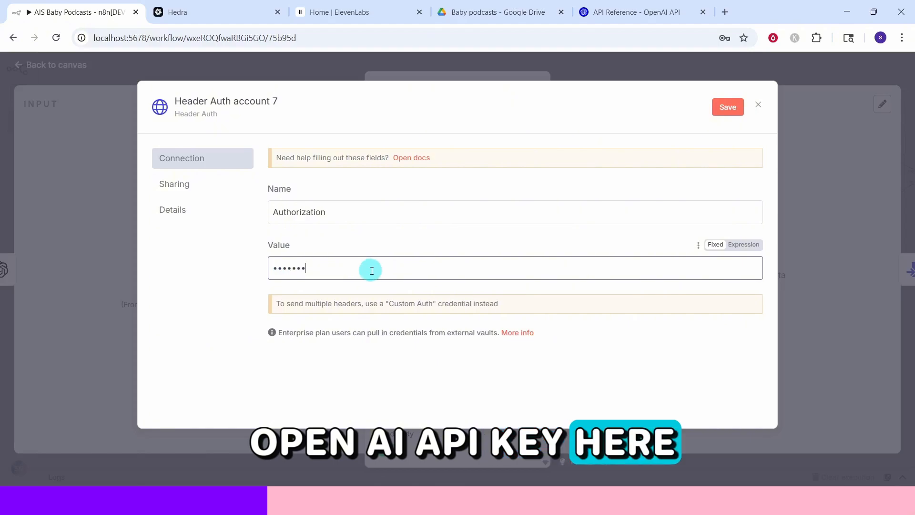
pyautogui.click(729, 108)
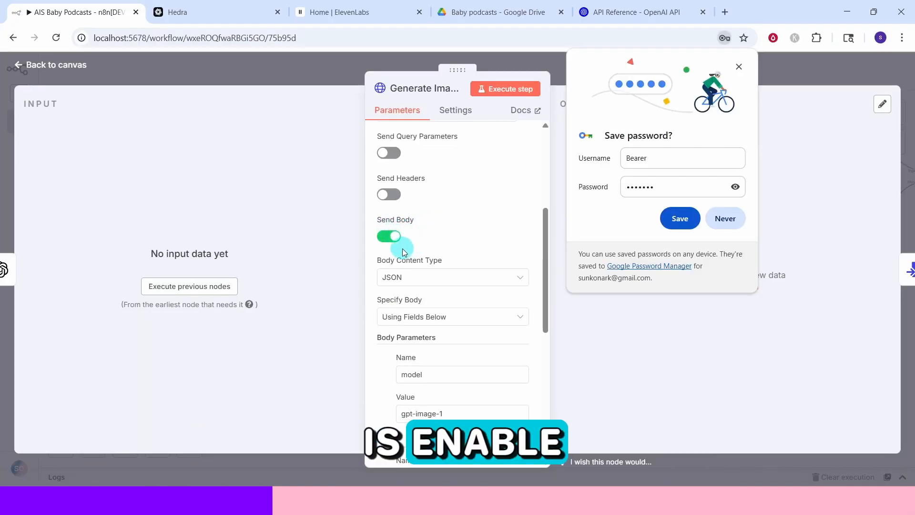
# Review the model, prompt and size body parameters of the image request, and the Convert to File node's base64 input and output fields
pyautogui.scroll(-2, 402, 252)
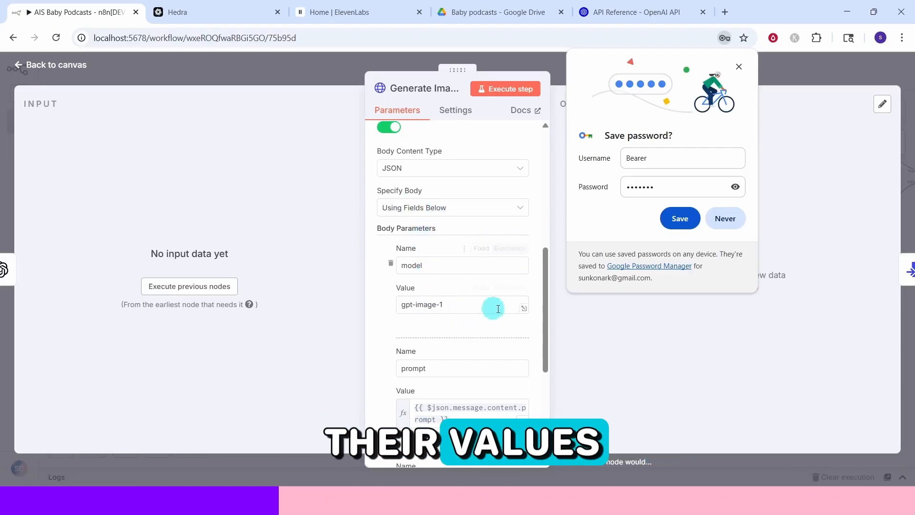
pyautogui.moveTo(545, 278); pyautogui.dragTo(548, 311)
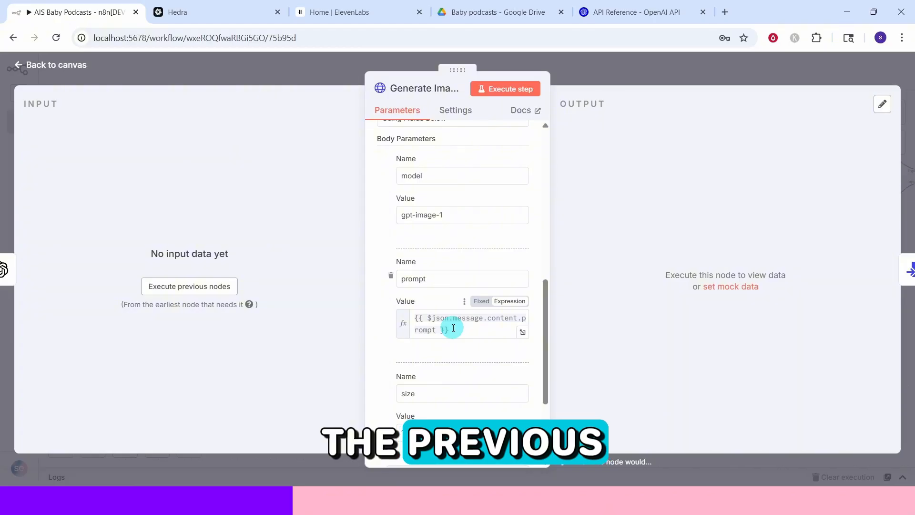
pyautogui.scroll(-3, 453, 328)
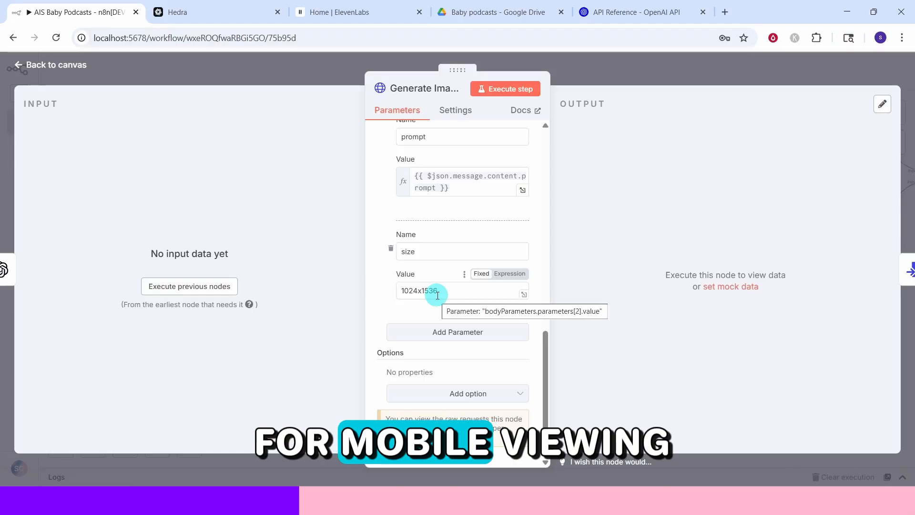
pyautogui.press('Escape')
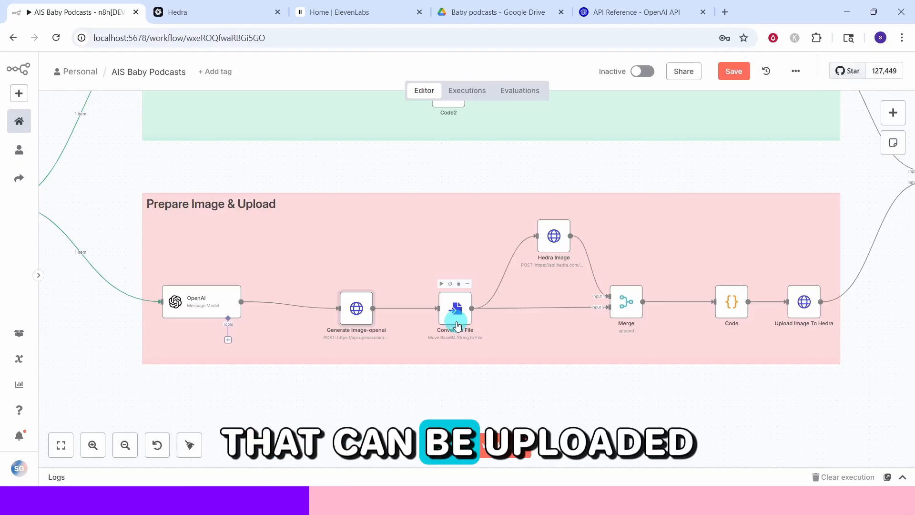
pyautogui.doubleClick(456, 315)
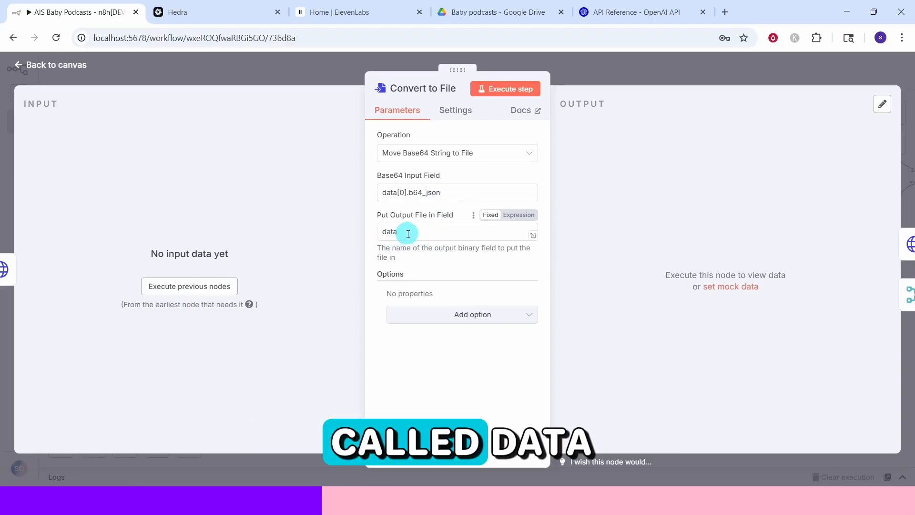
pyautogui.press('Escape')
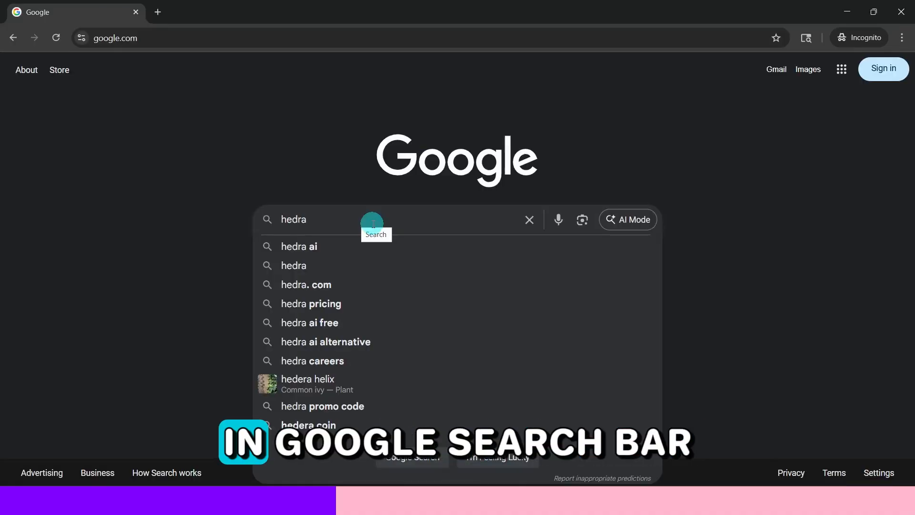
# Search Google for hedra, open the Hedra website and go to its account sign-up
pyautogui.press('Return')
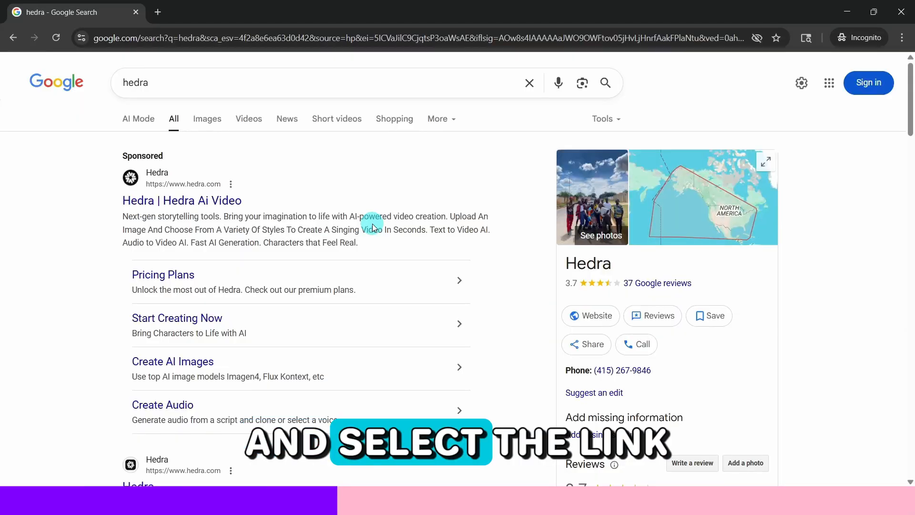
pyautogui.click(143, 202)
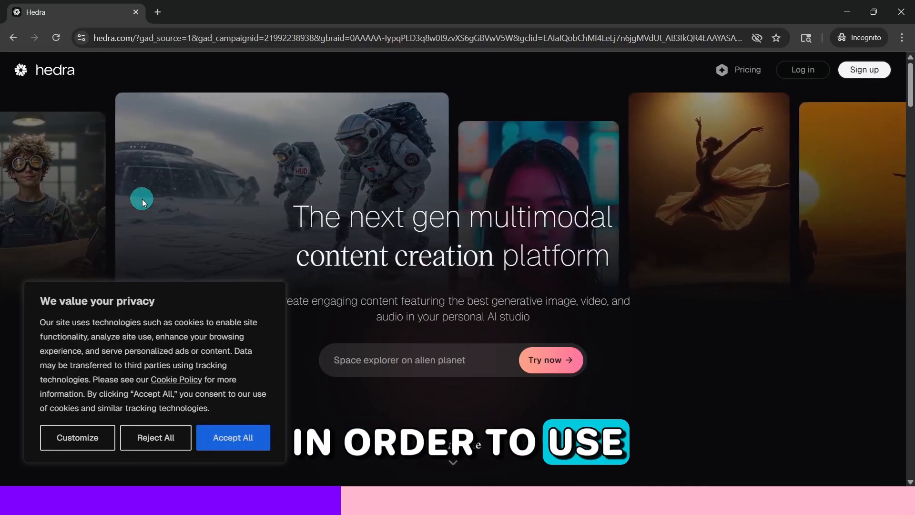
pyautogui.click(862, 71)
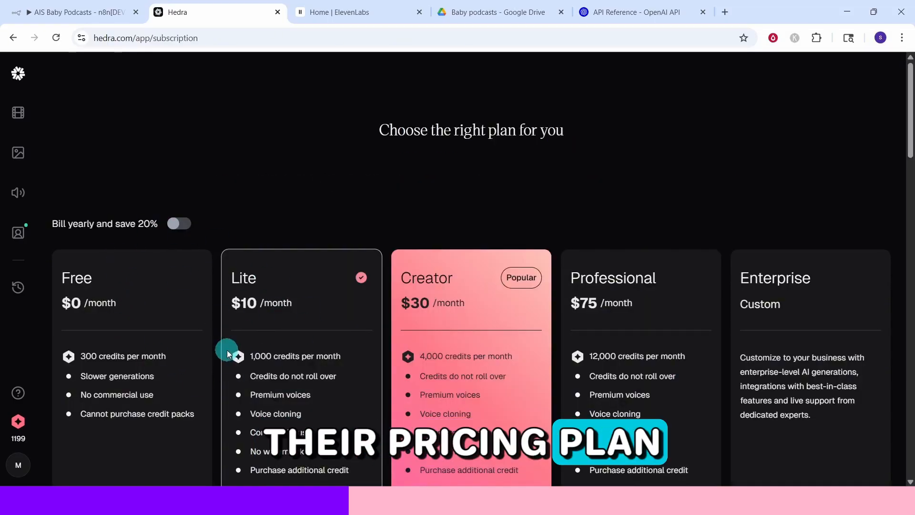
# Review Hedra's subscription plans, then open its API documentation at the Character-3 reference
pyautogui.scroll(-2, 228, 353)
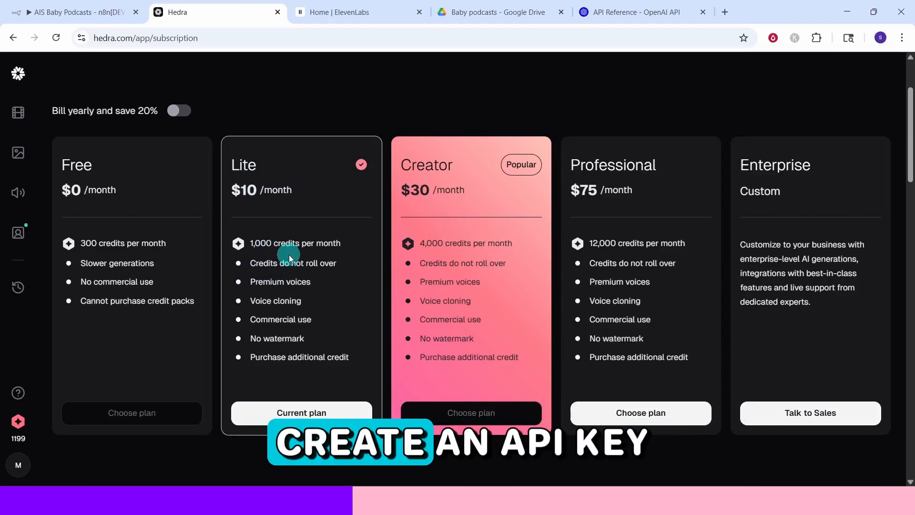
pyautogui.click(19, 466)
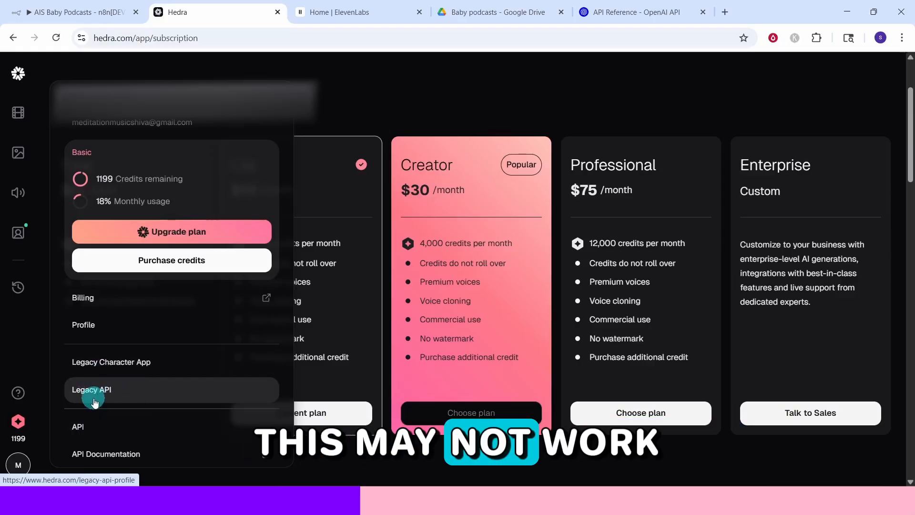
pyautogui.click(88, 459)
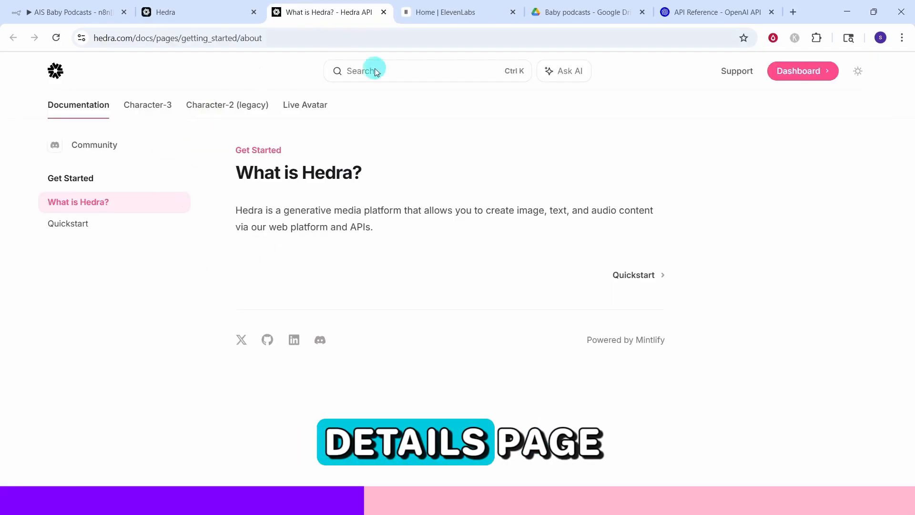
pyautogui.click(147, 109)
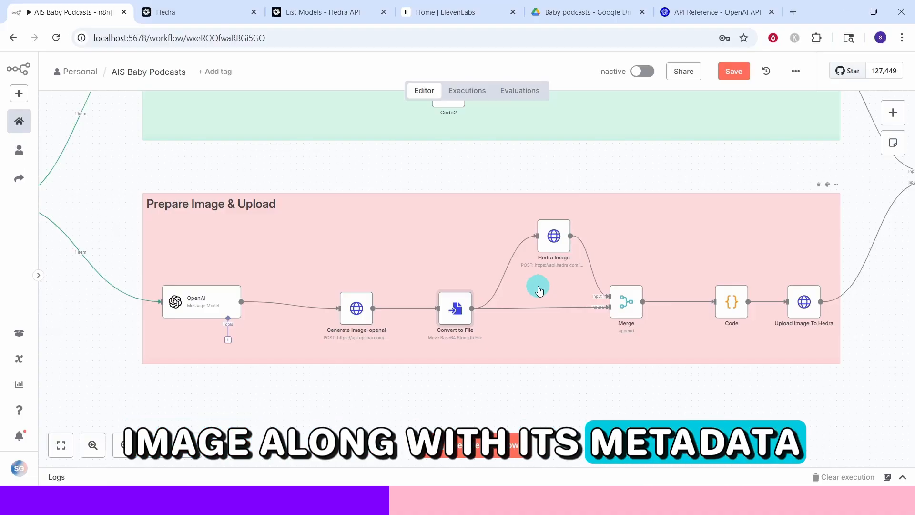
# Examine the Hedra Image node alongside Hedra's Create Asset reference, and read through the Code node's JavaScript
pyautogui.doubleClick(568, 237)
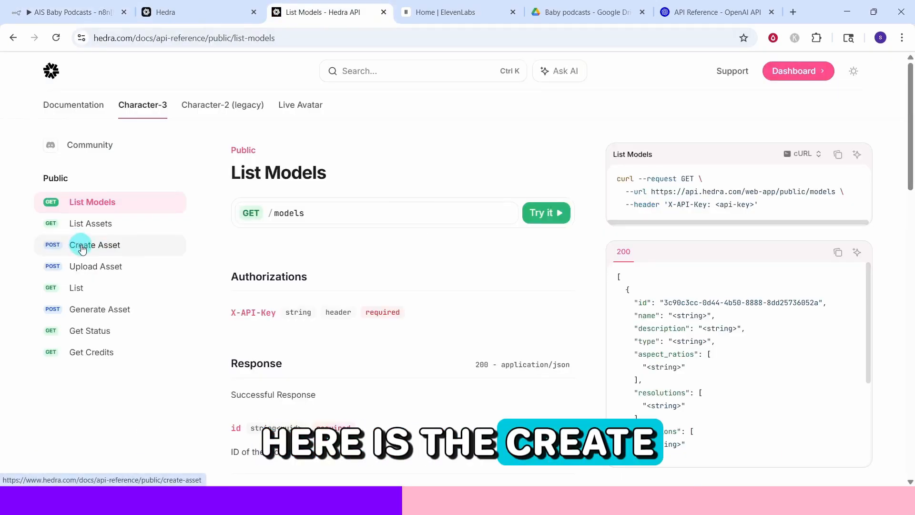
pyautogui.click(82, 246)
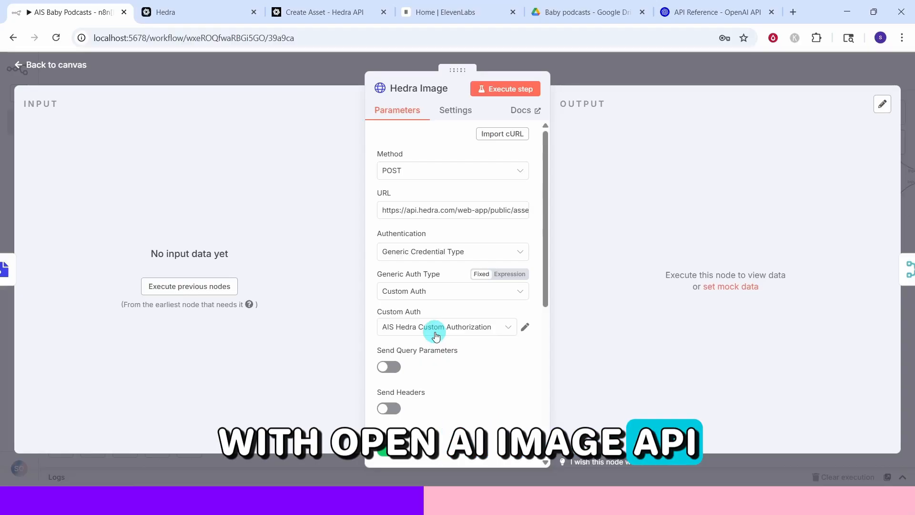
pyautogui.scroll(-6, 431, 329)
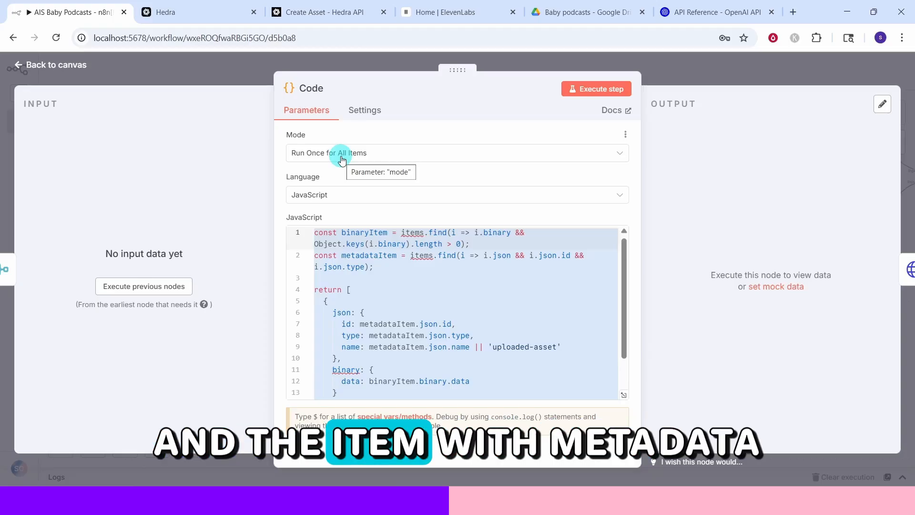
pyautogui.scroll(-1, 388, 241)
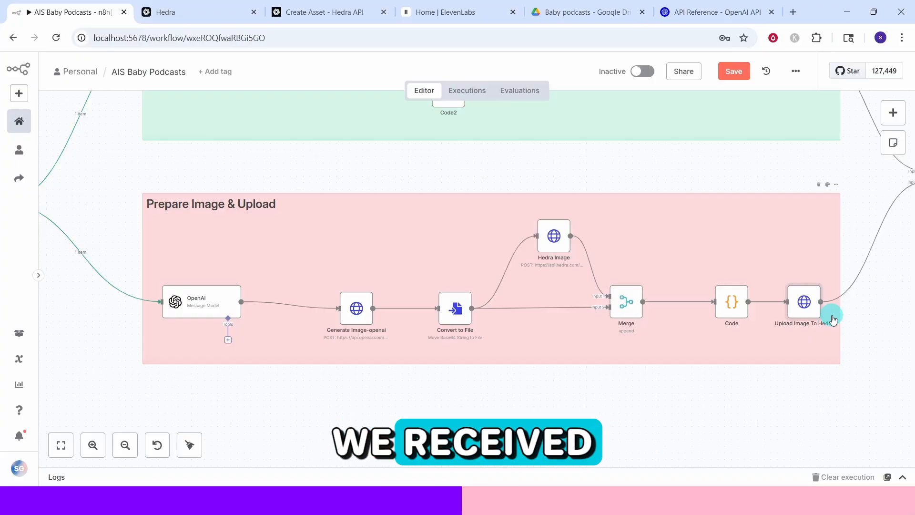
# Examine the Upload Image To Hedra node's URL, authentication and body settings alongside Hedra's Upload Asset reference
pyautogui.doubleClick(804, 302)
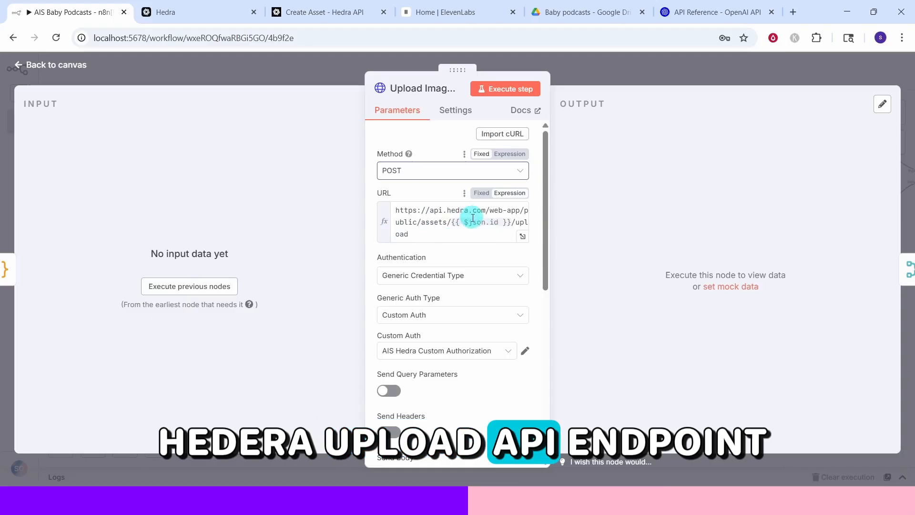
pyautogui.click(324, 12)
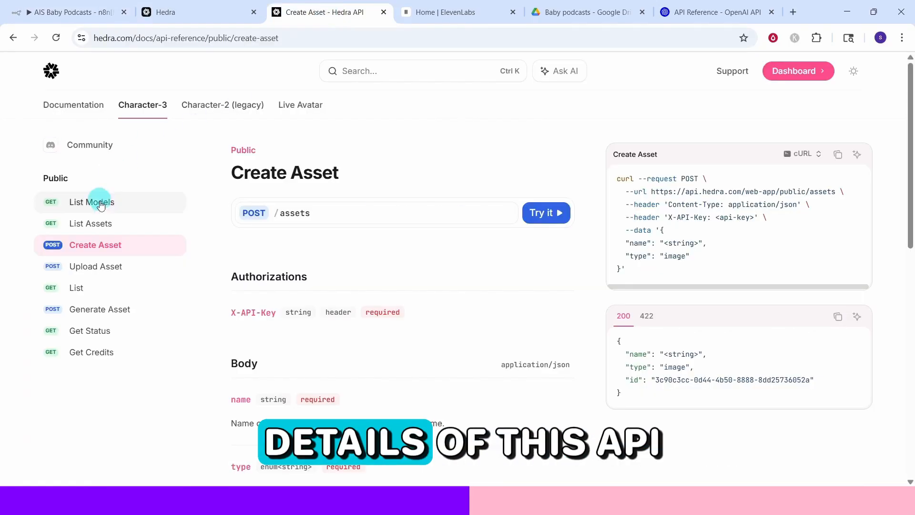
pyautogui.click(89, 275)
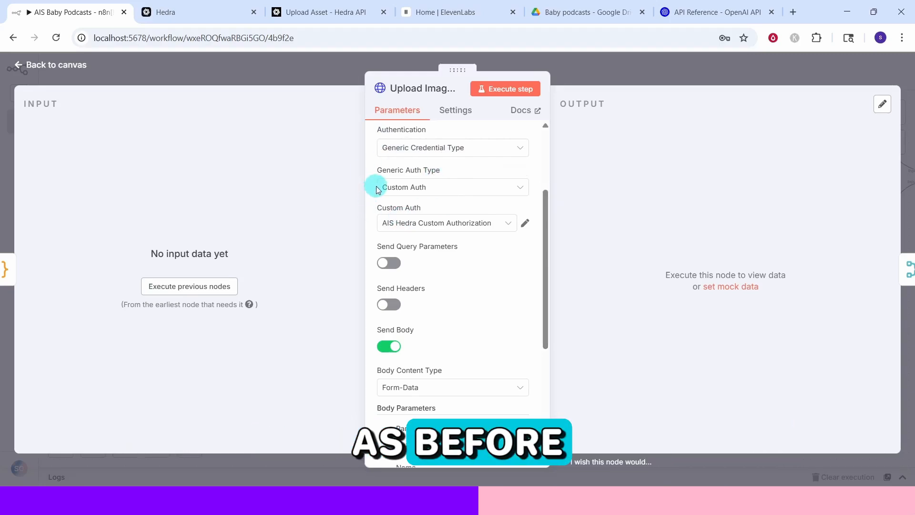
pyautogui.scroll(-4, 415, 181)
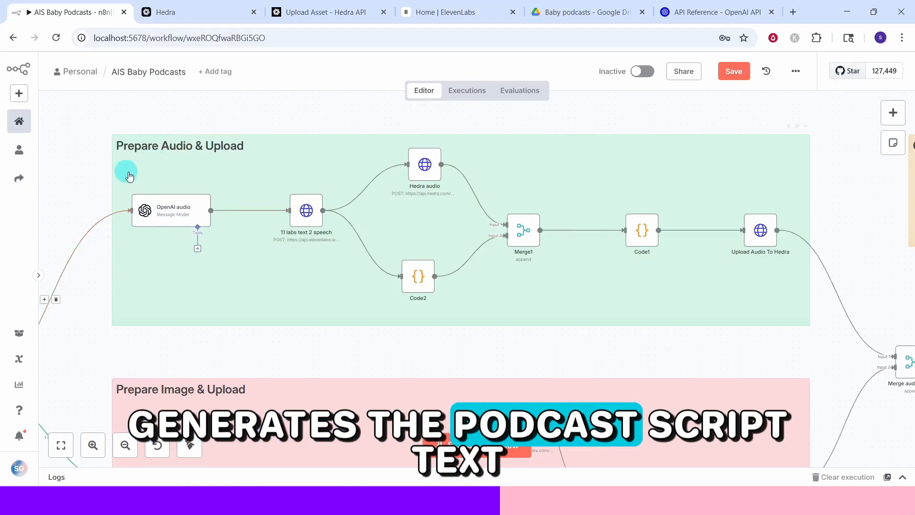
# Review the OpenAI audio node in Prepare Audio & Upload, including its model, expanded podcast prompt and JSON output options
pyautogui.doubleClick(170, 220)
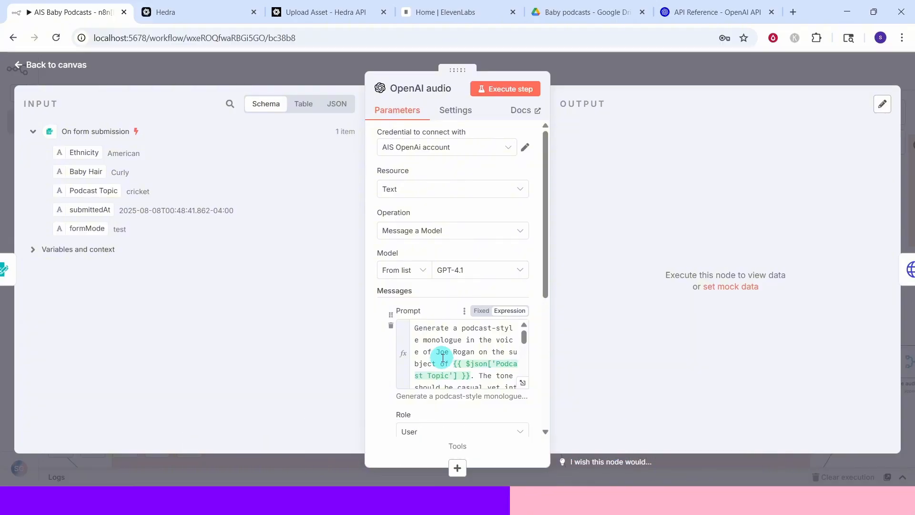
pyautogui.click(522, 381)
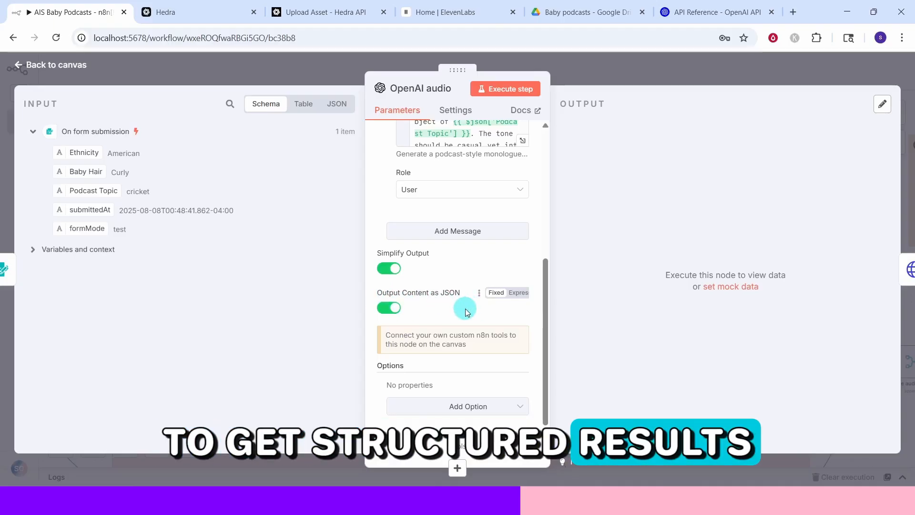
pyautogui.moveTo(434, 300)
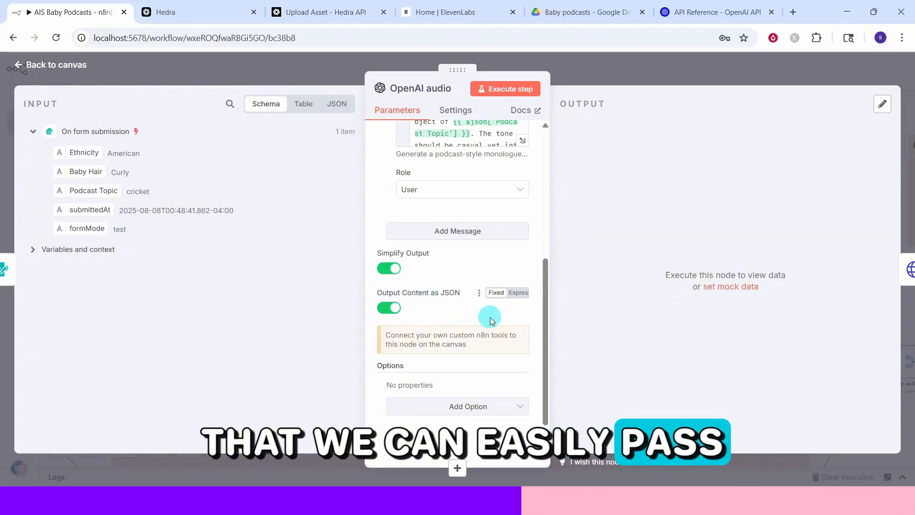
pyautogui.press('Escape')
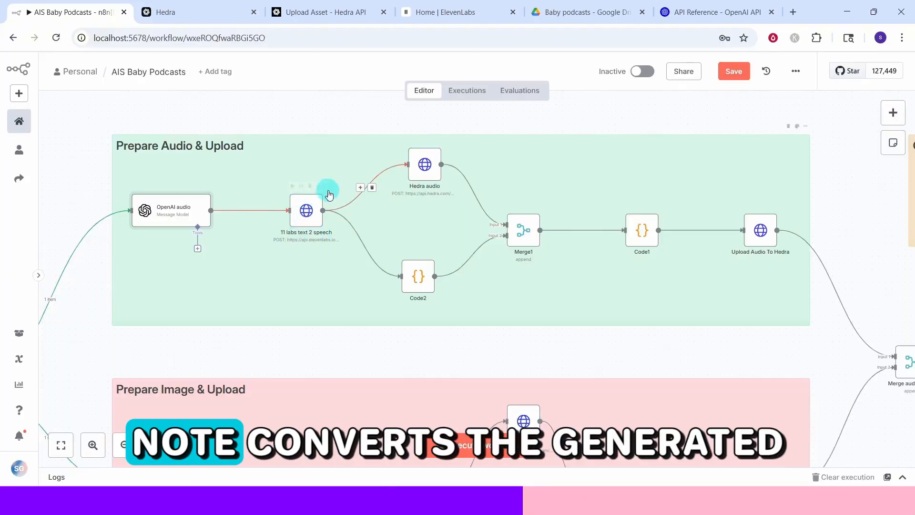
# Open the 11 labs text 2 speech node and inspect its full text-to-speech endpoint URL, including the voice ID
pyautogui.doubleClick(299, 224)
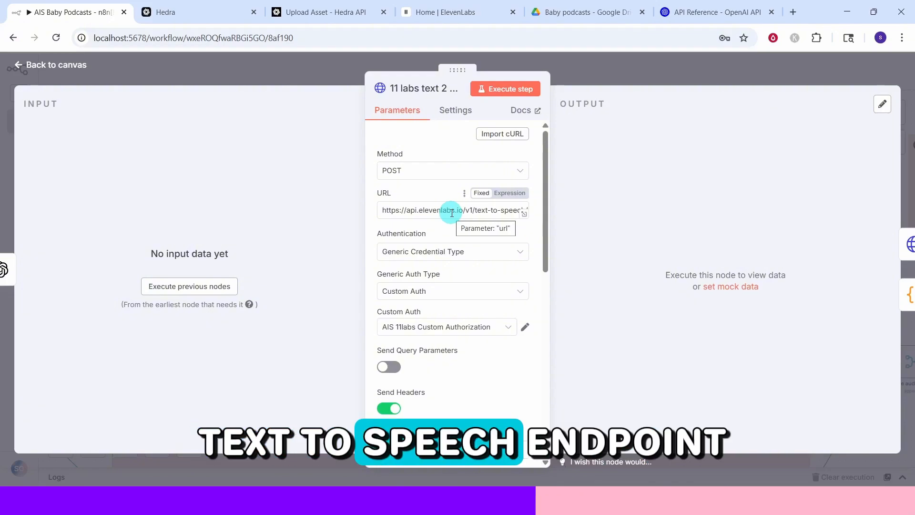
pyautogui.click(524, 214)
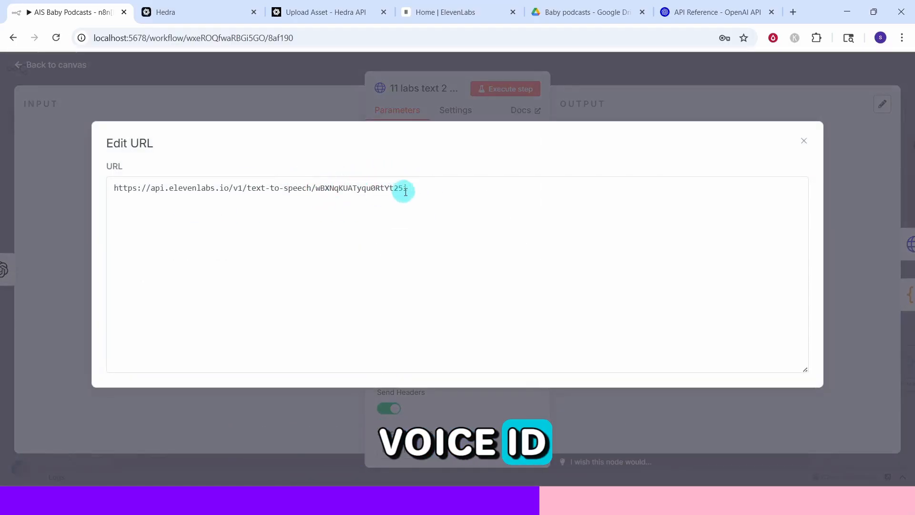
pyautogui.press('Escape')
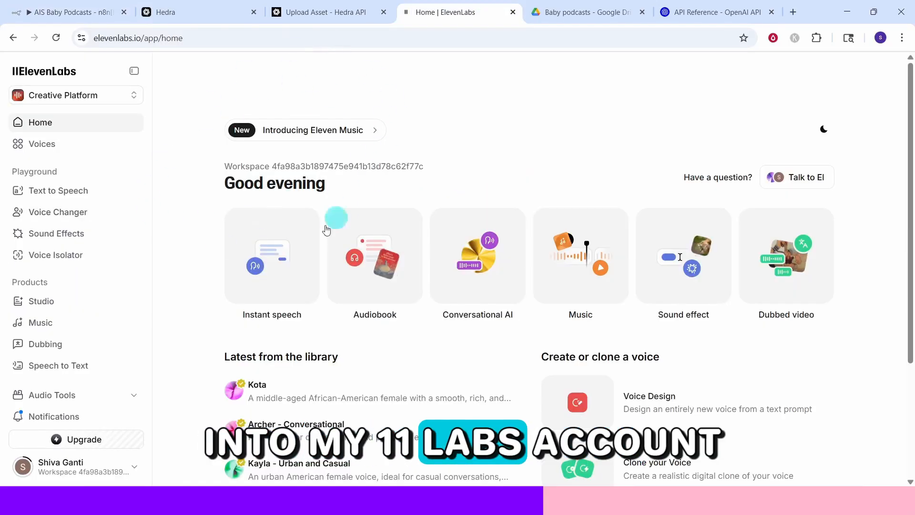
# Switch to ElevenLabs and open the Create speech reference under Text to Speech in its API documentation
pyautogui.scroll(-3, 72, 462)
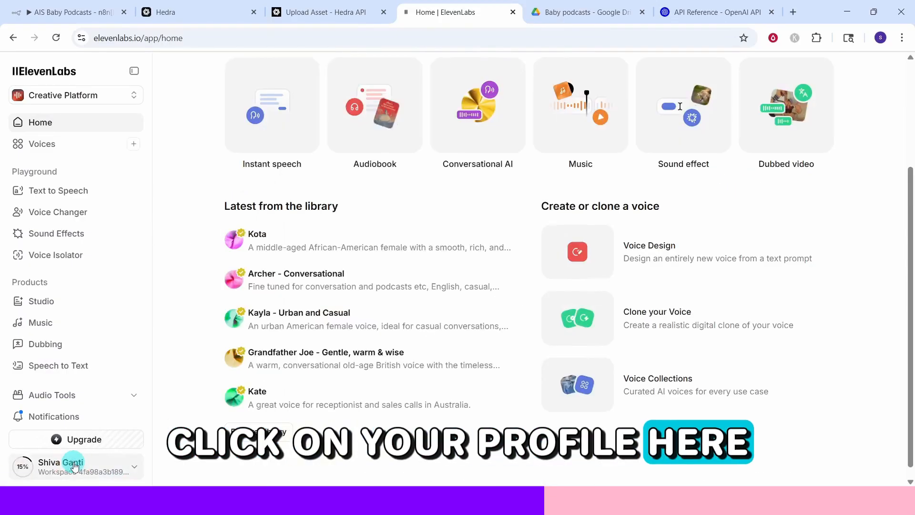
pyautogui.click(71, 462)
pyautogui.moveTo(243, 428)
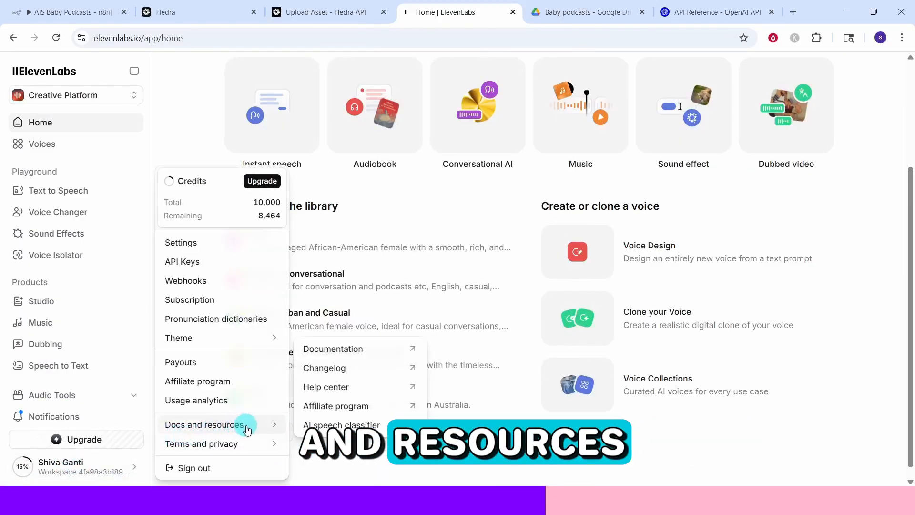
pyautogui.click(342, 351)
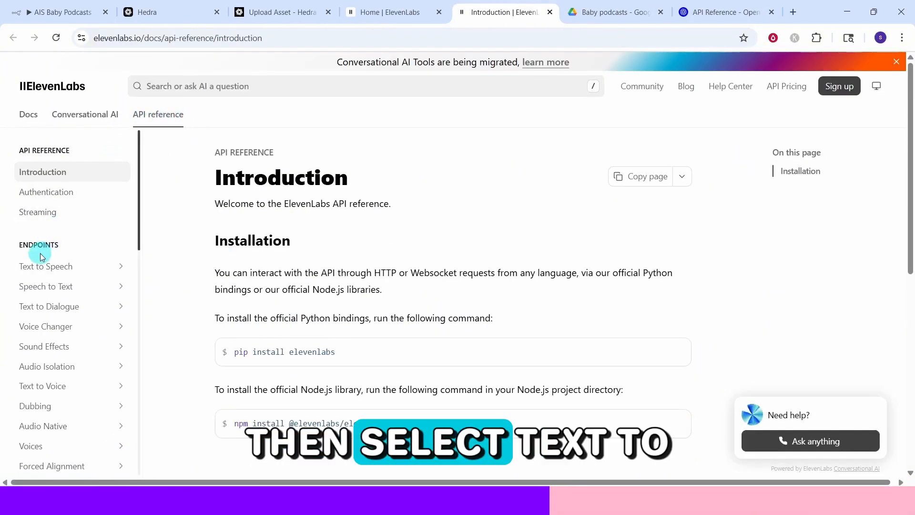
pyautogui.click(35, 270)
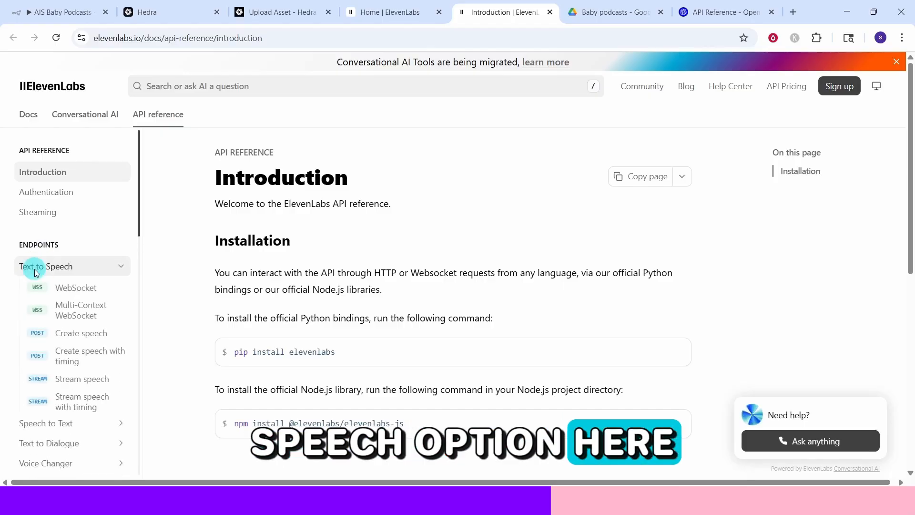
pyautogui.click(67, 339)
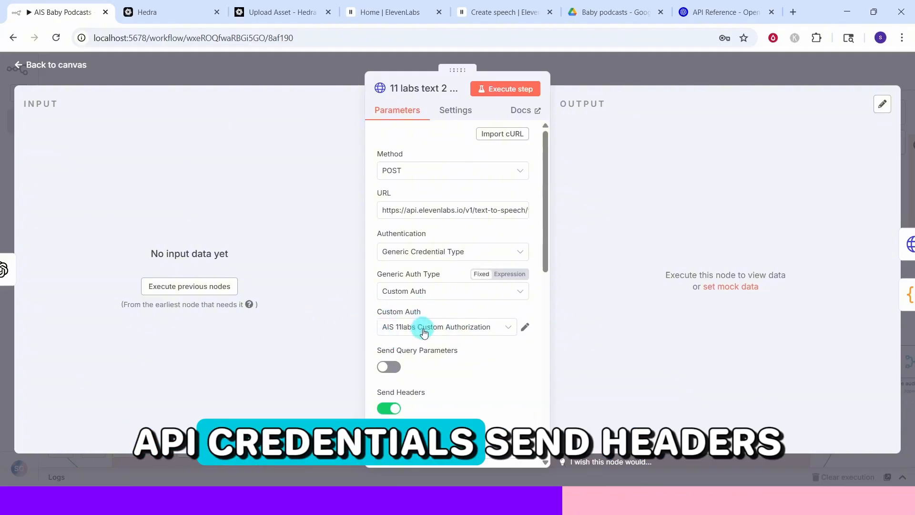
# Review the 11 labs text 2 speech node's credential, Content-Type header and JSON body that passes the podcast text
pyautogui.scroll(-5, 424, 333)
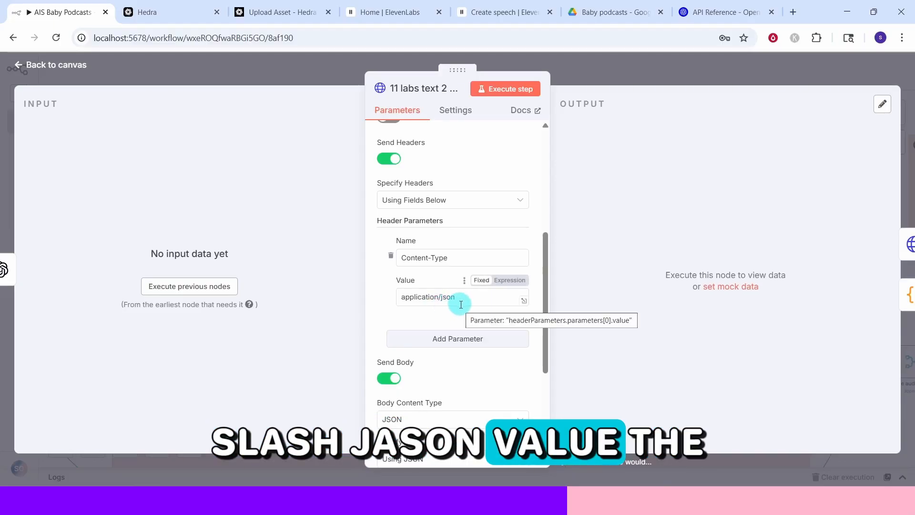
pyautogui.scroll(-4, 455, 295)
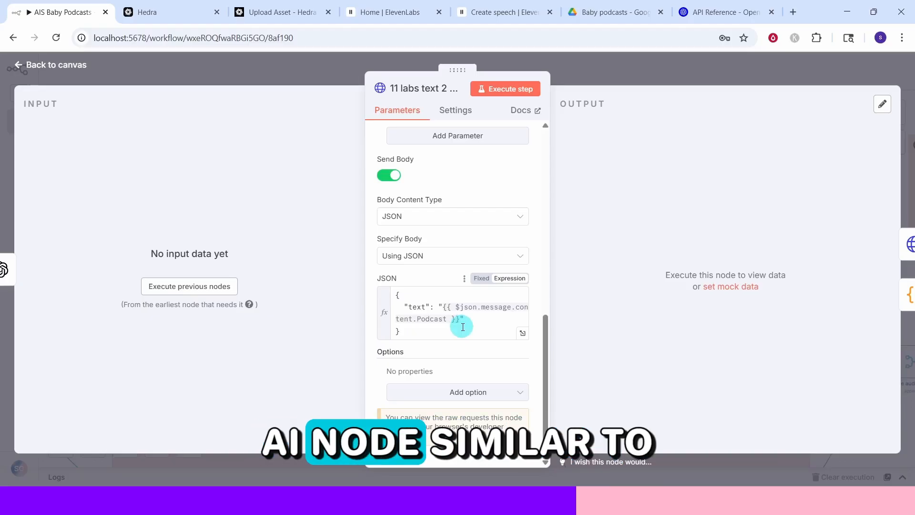
pyautogui.press('Escape')
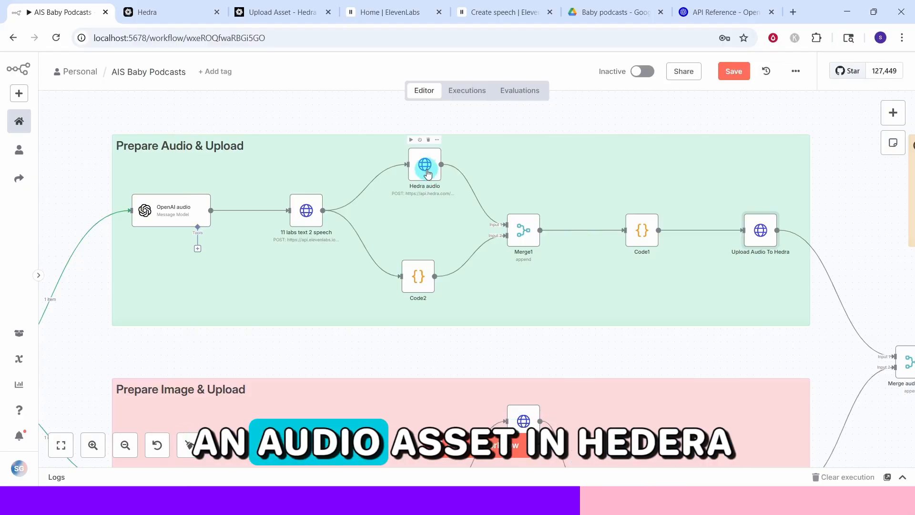
# Review the Hedra audio node's settings, Code2's file name script and the form-data body of Upload Audio To Hedra
pyautogui.doubleClick(427, 172)
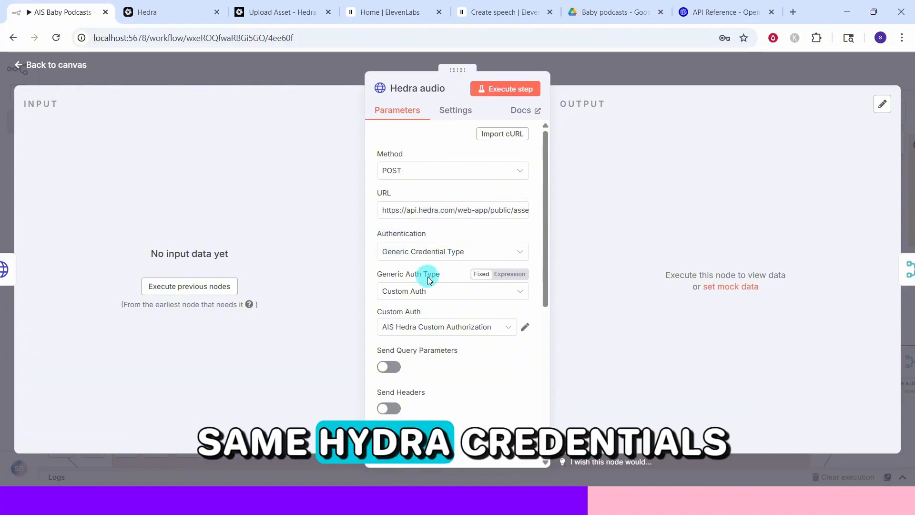
pyautogui.scroll(-6, 476, 267)
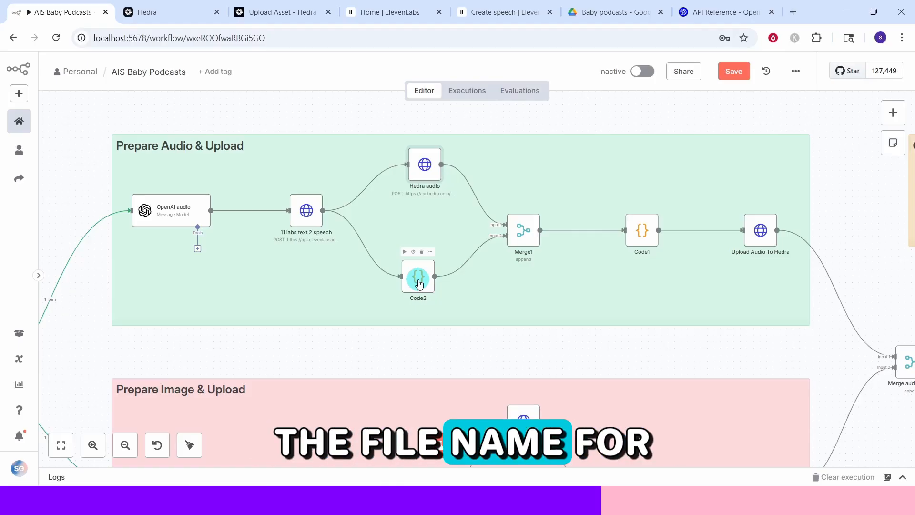
pyautogui.doubleClick(419, 281)
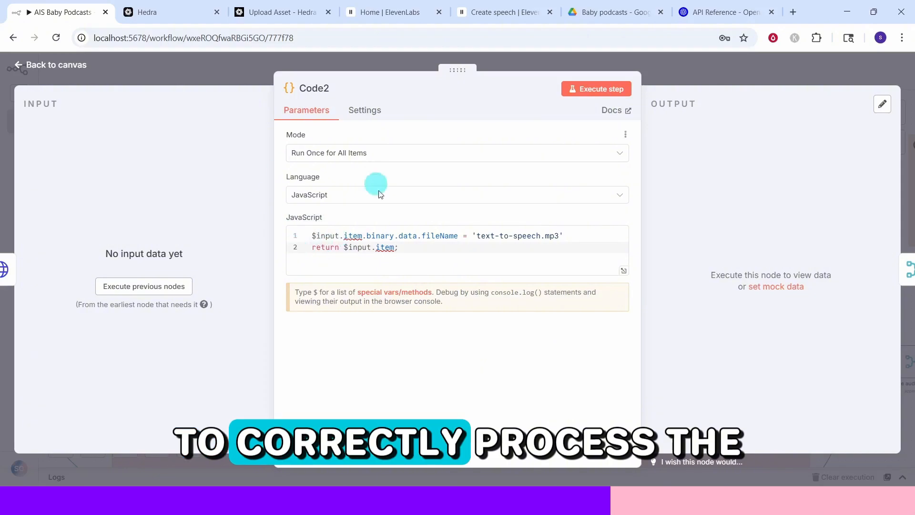
pyautogui.press('Escape')
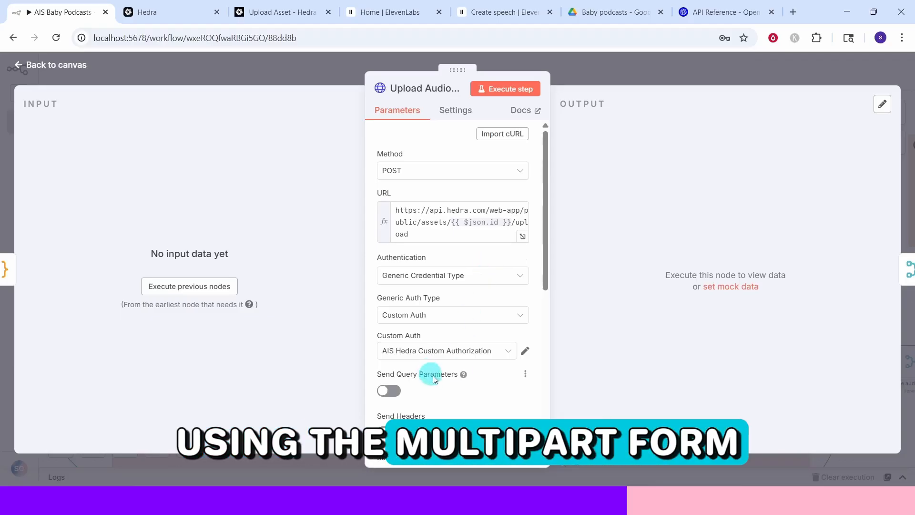
pyautogui.scroll(-6, 477, 286)
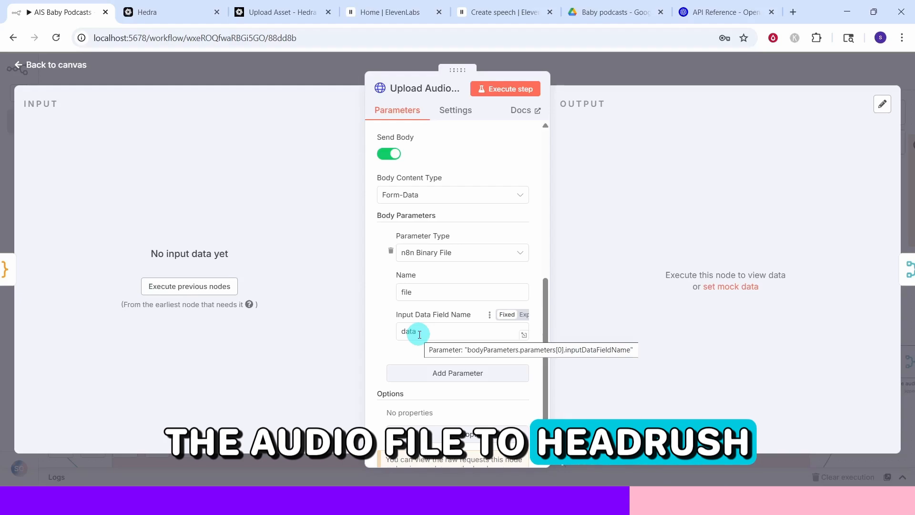
pyautogui.press('Escape')
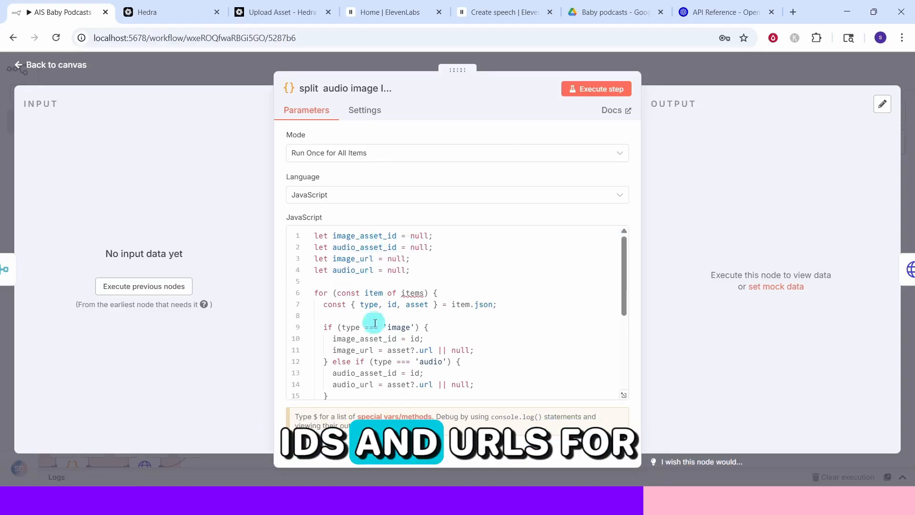
# Read through the split audio image Ids node's JavaScript, from the variable declarations to the returned asset IDs and URLs
pyautogui.scroll(-1, 386, 354)
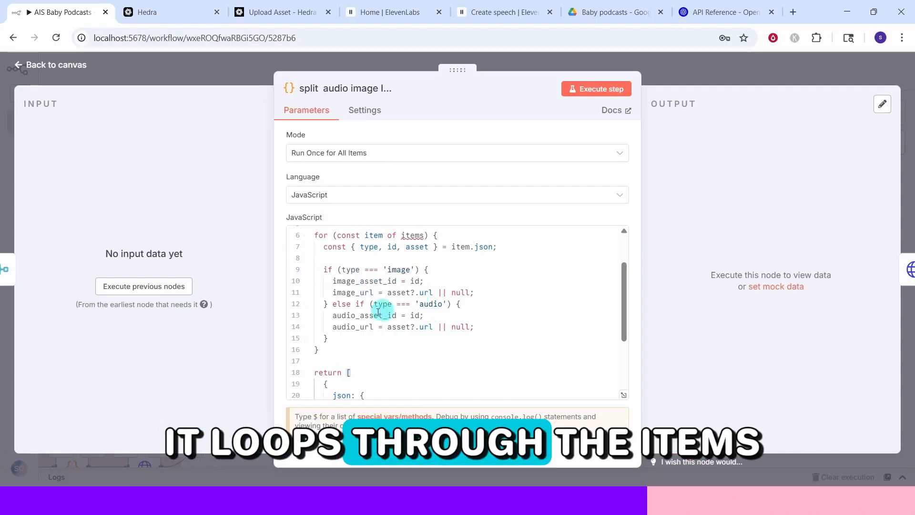
pyautogui.scroll(-2, 515, 290)
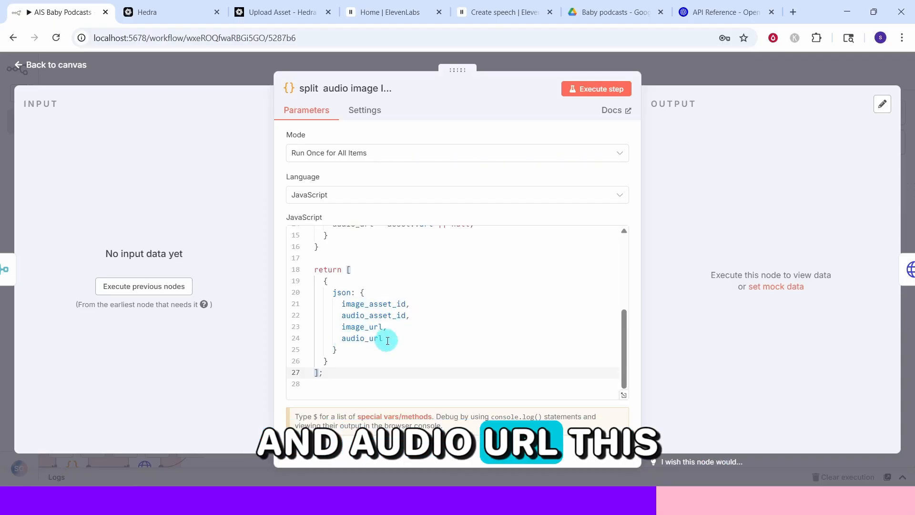
pyautogui.press('Escape')
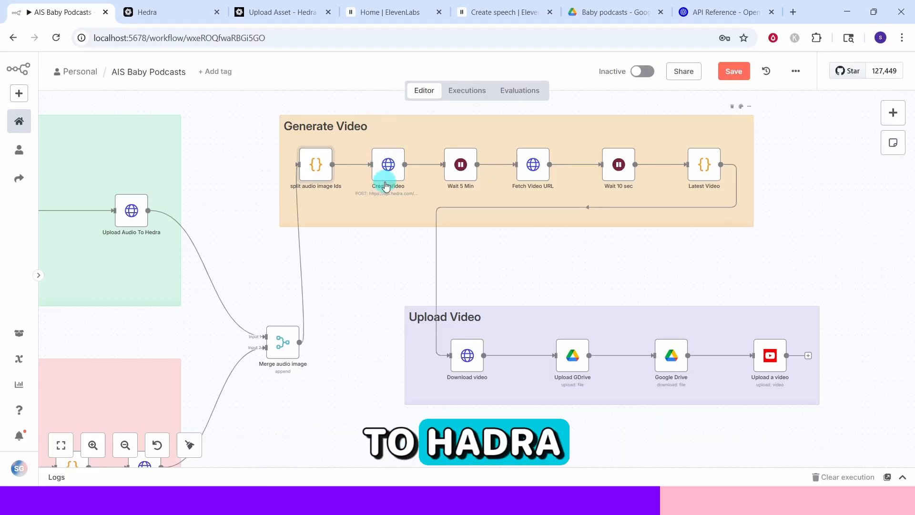
# Examine the Create Video node alongside Hedra's Generate Asset reference, expanding its JSON body to read the video parameters
pyautogui.doubleClick(386, 184)
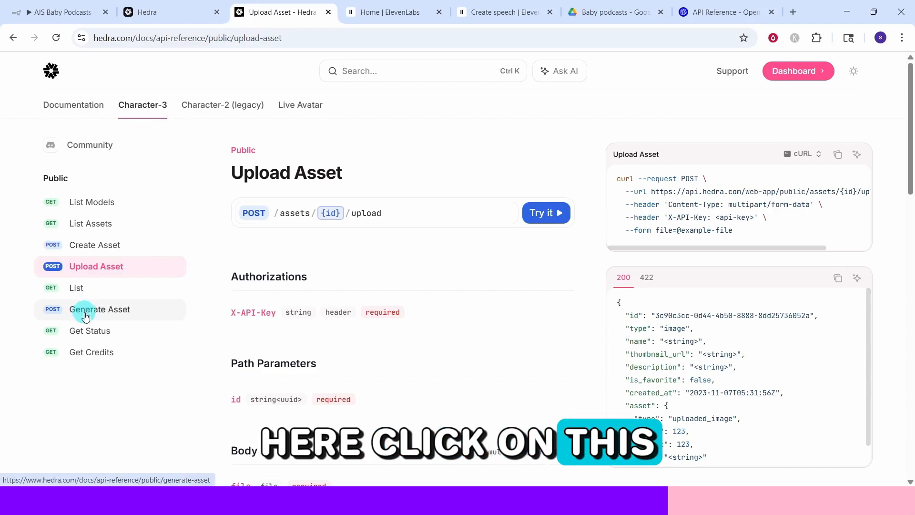
pyautogui.click(86, 314)
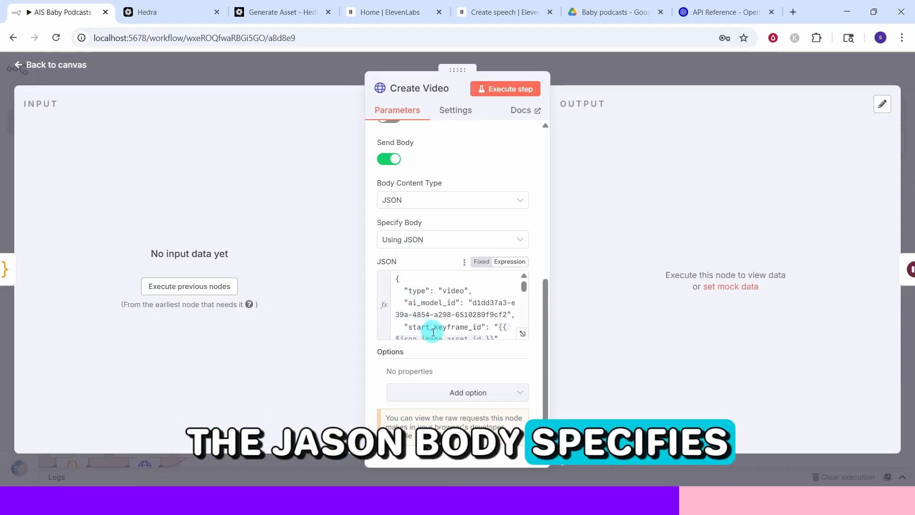
pyautogui.click(525, 332)
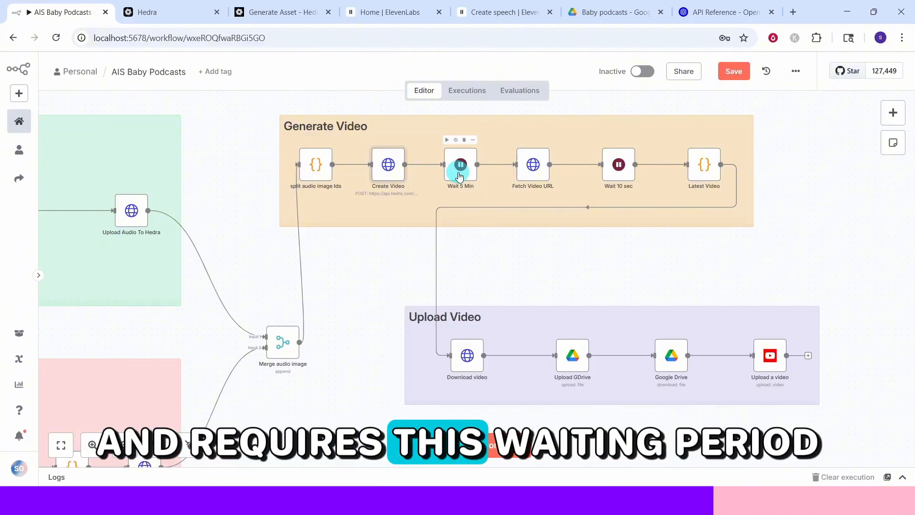
# Examine the Fetch Video URL node's request URL, authentication and send options alongside Hedra's List Assets reference
pyautogui.doubleClick(542, 169)
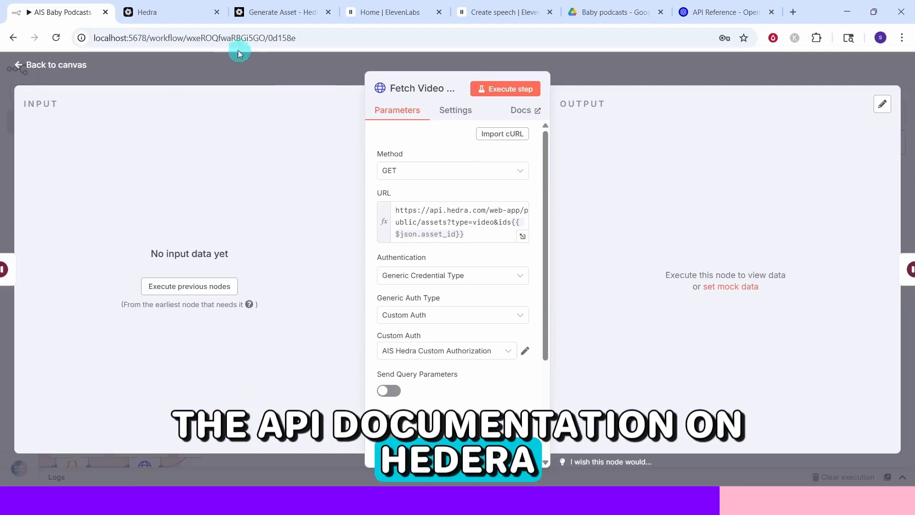
pyautogui.click(281, 12)
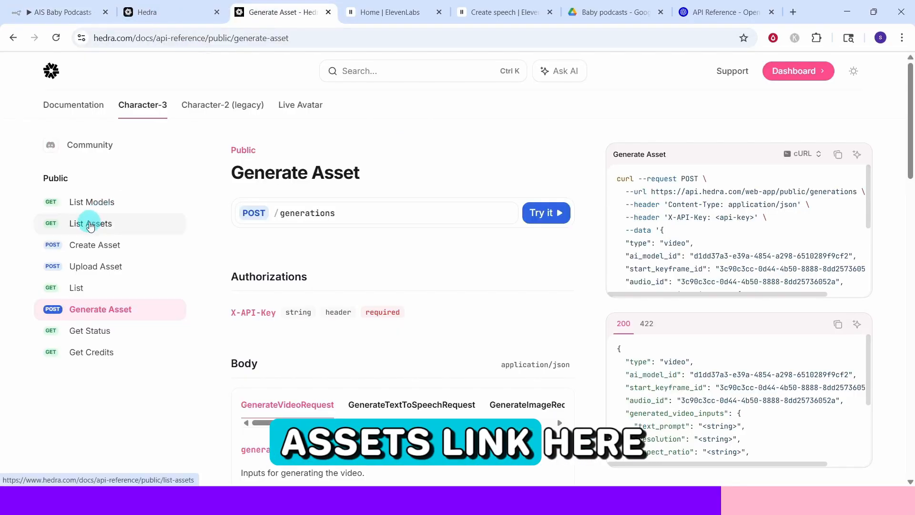
pyautogui.click(90, 225)
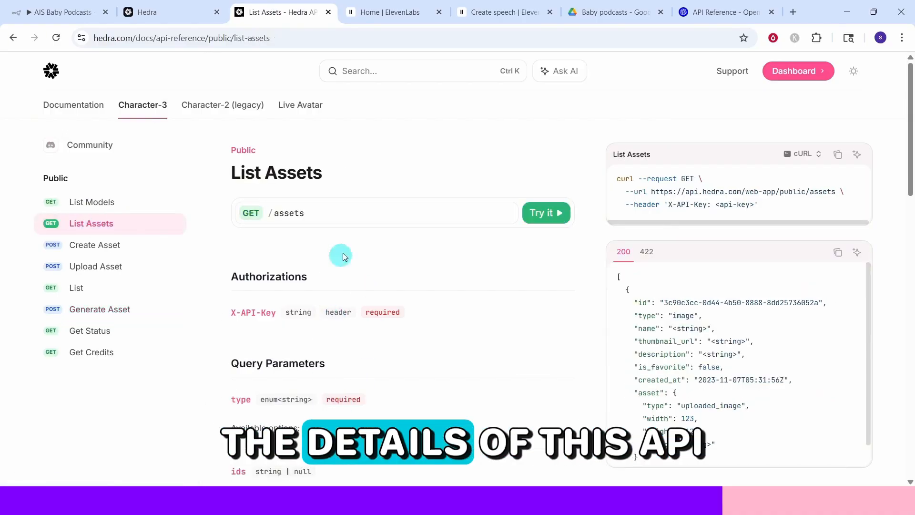
pyautogui.click(857, 156)
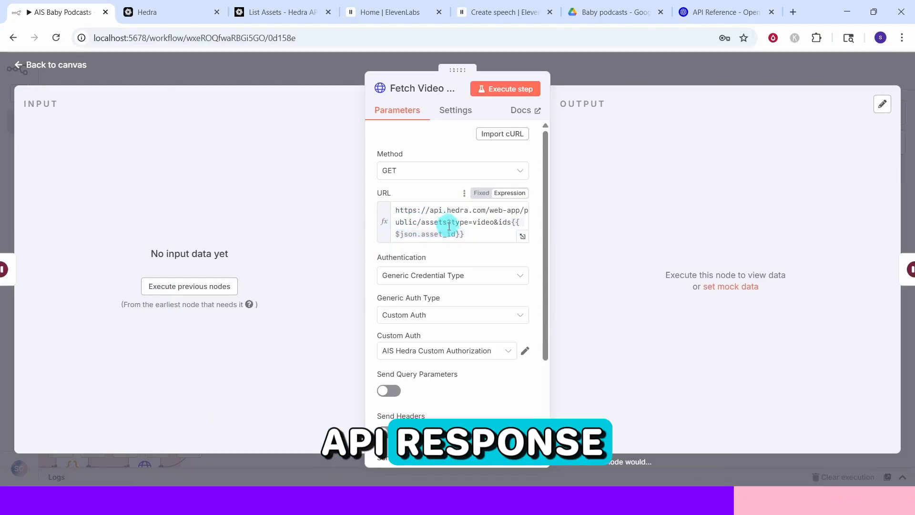
pyautogui.scroll(-3, 510, 367)
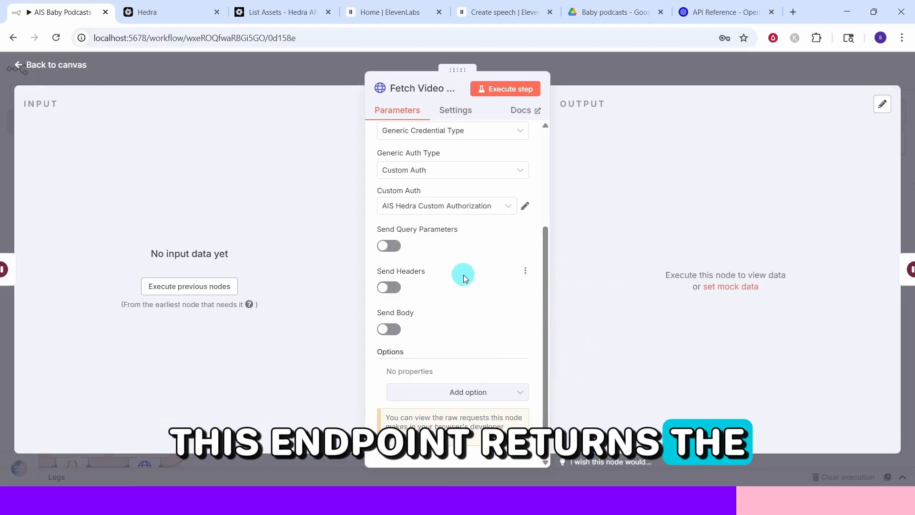
pyautogui.press('Escape')
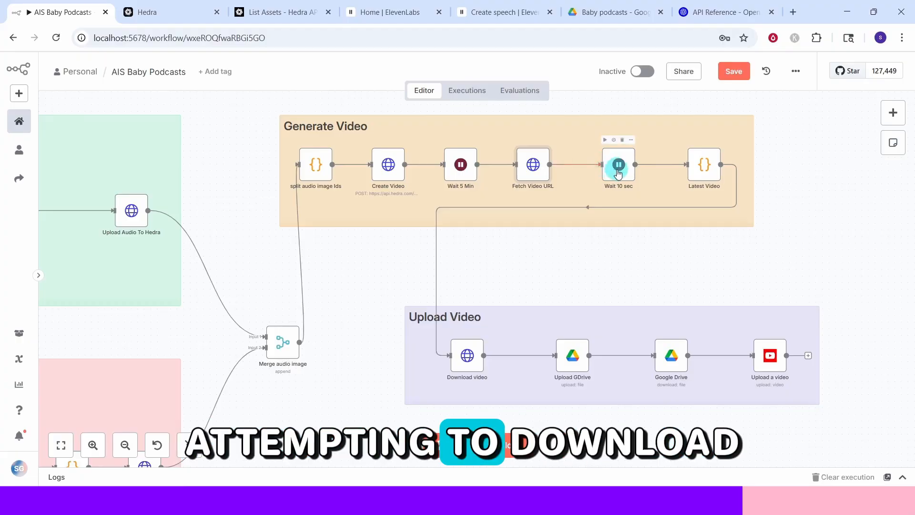
# Read through the Latest Video node's JavaScript that filters, sorts and returns the newest video URL
pyautogui.doubleClick(700, 177)
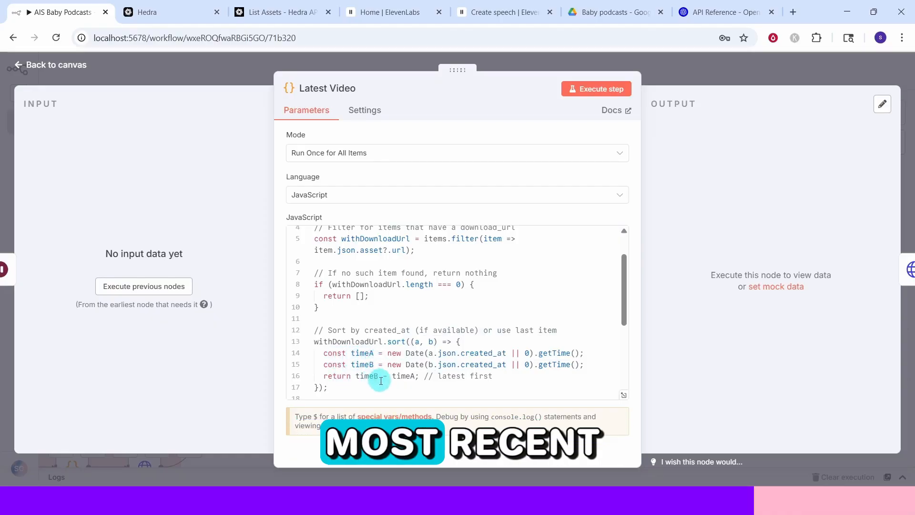
pyautogui.scroll(-5, 380, 380)
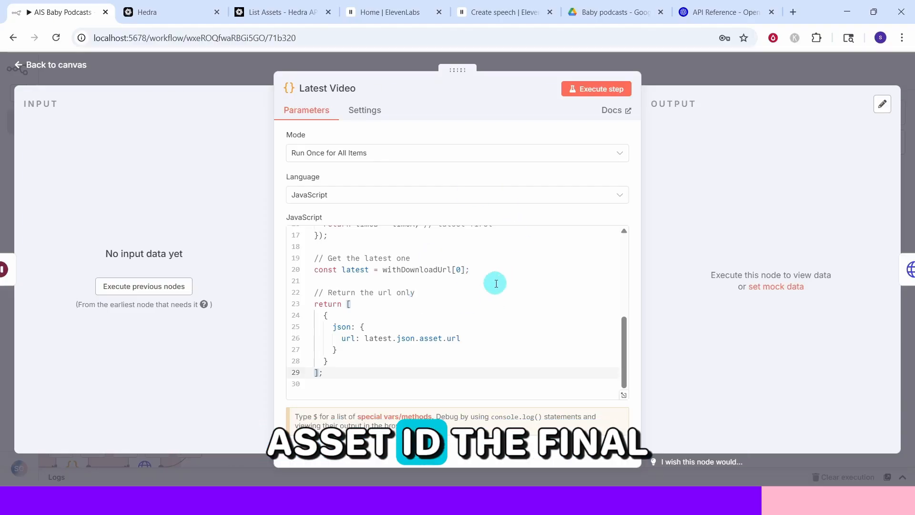
pyautogui.press('Escape')
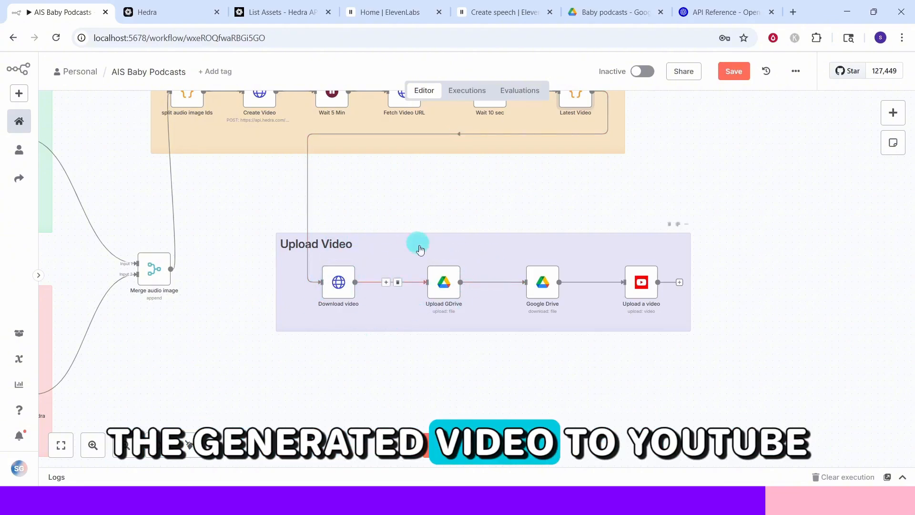
# Review the Download video node's request settings and select Baby podcasts as the parent folder in the Upload GDrive node
pyautogui.doubleClick(338, 284)
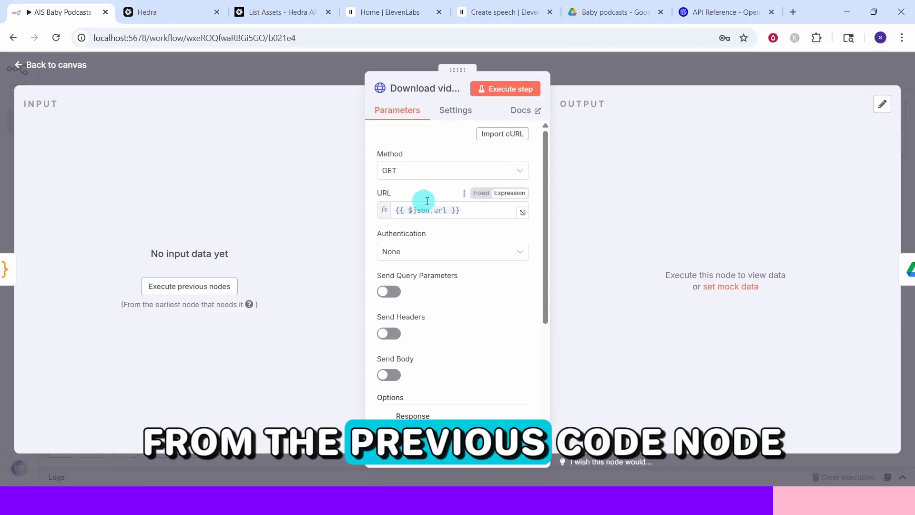
pyautogui.scroll(-5, 400, 205)
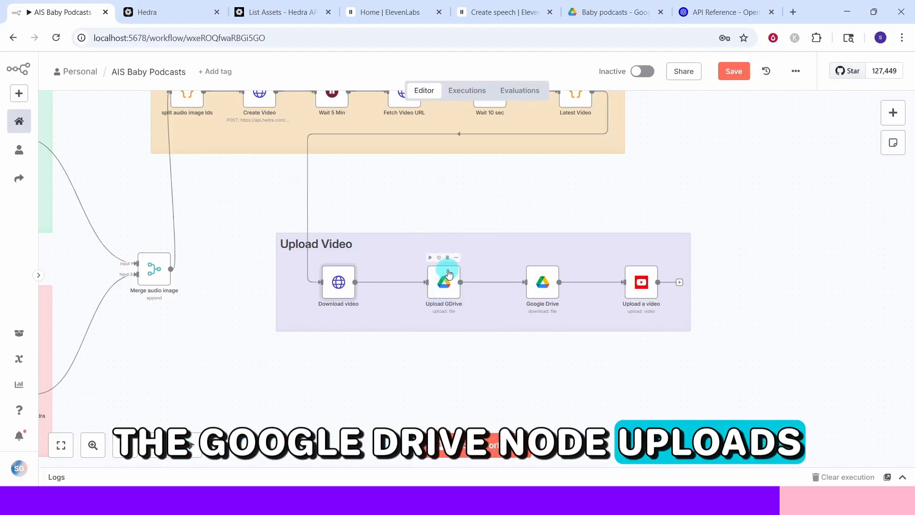
pyautogui.doubleClick(438, 298)
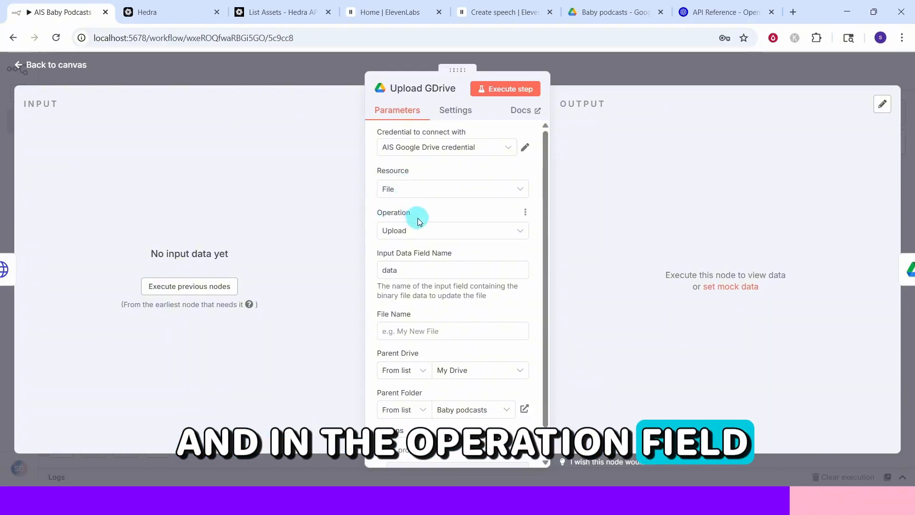
pyautogui.scroll(-1, 420, 241)
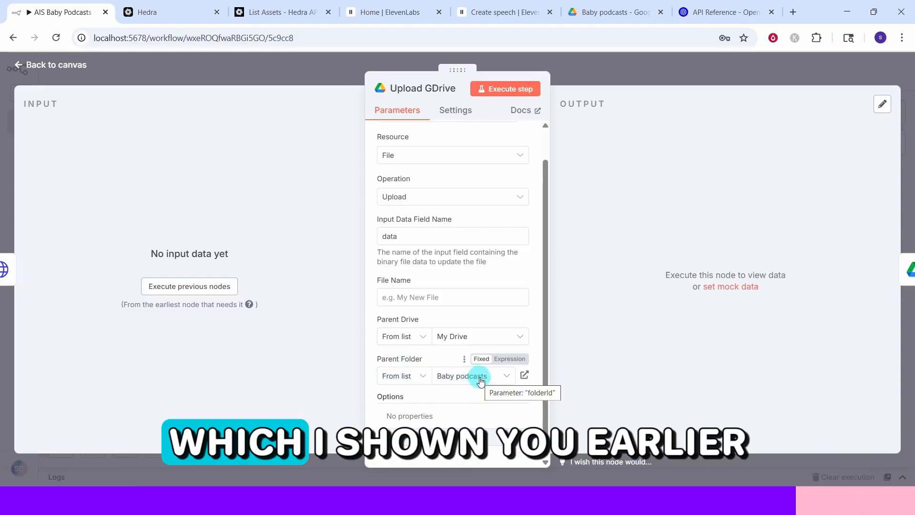
pyautogui.click(508, 381)
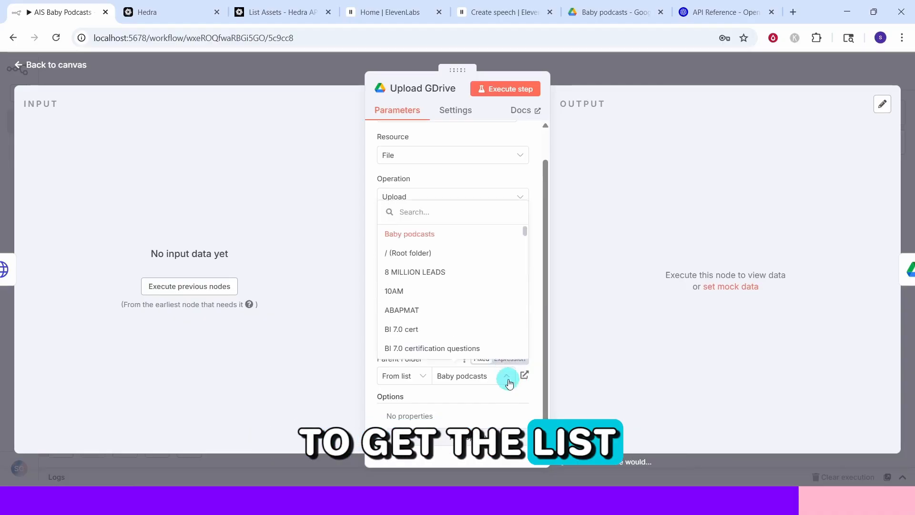
pyautogui.click(398, 234)
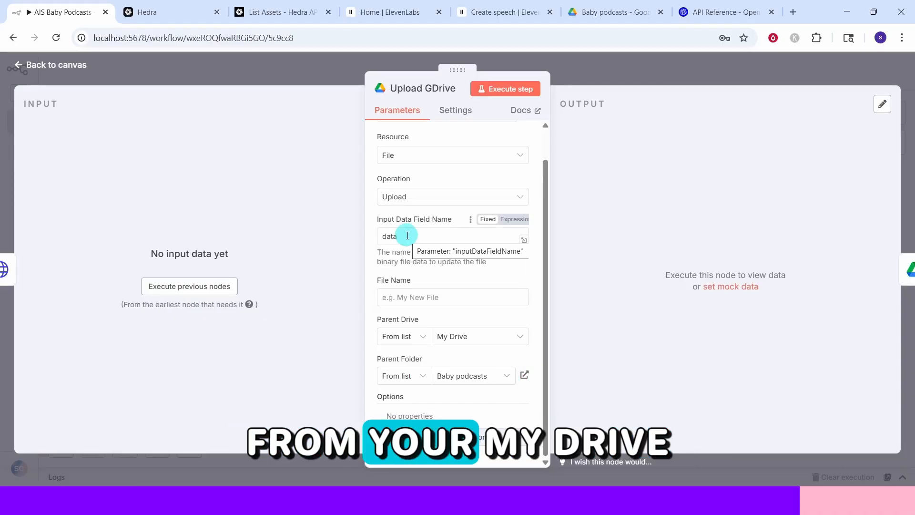
pyautogui.press('Escape')
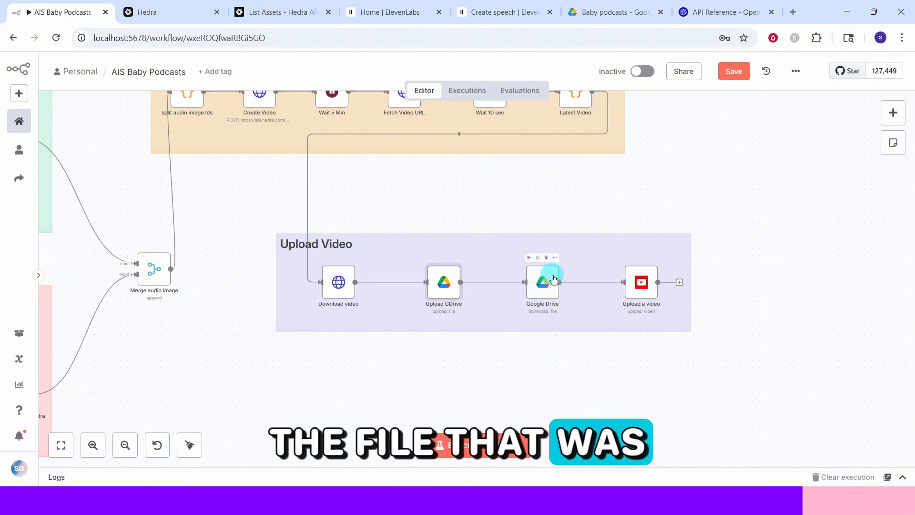
# Examine the Google Drive node's file download settings and the Upload a video node's title, region, category and upload options
pyautogui.doubleClick(553, 279)
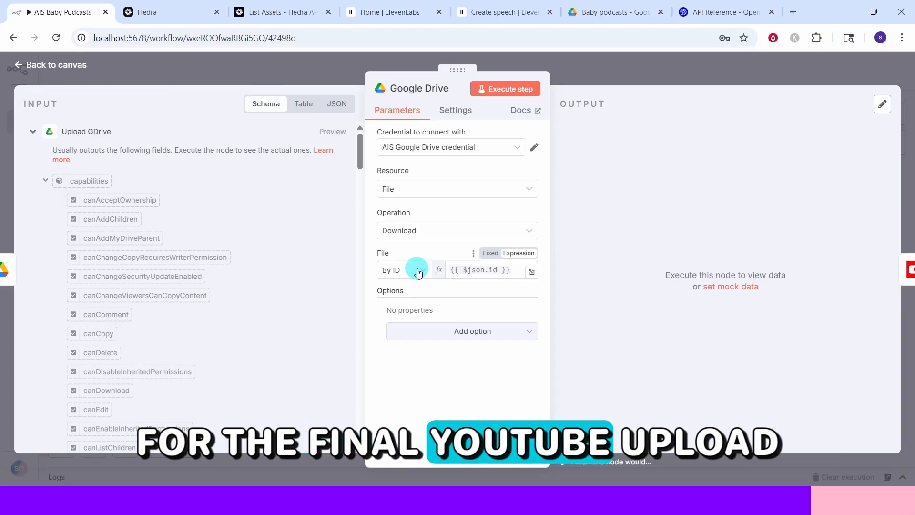
pyautogui.press('Escape')
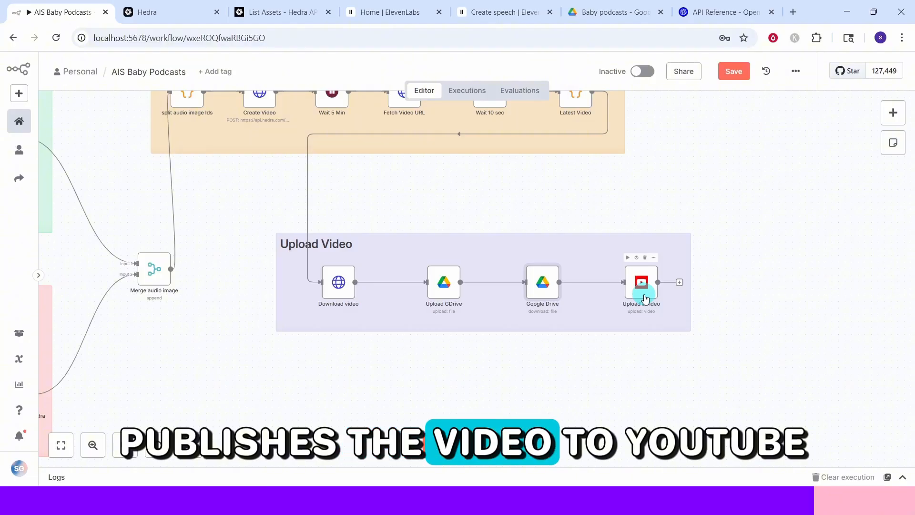
pyautogui.doubleClick(644, 299)
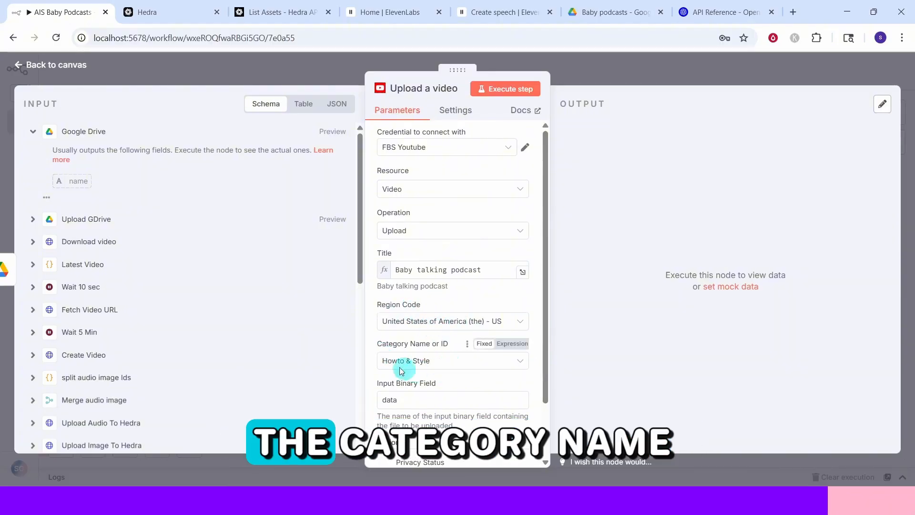
pyautogui.scroll(-3, 514, 378)
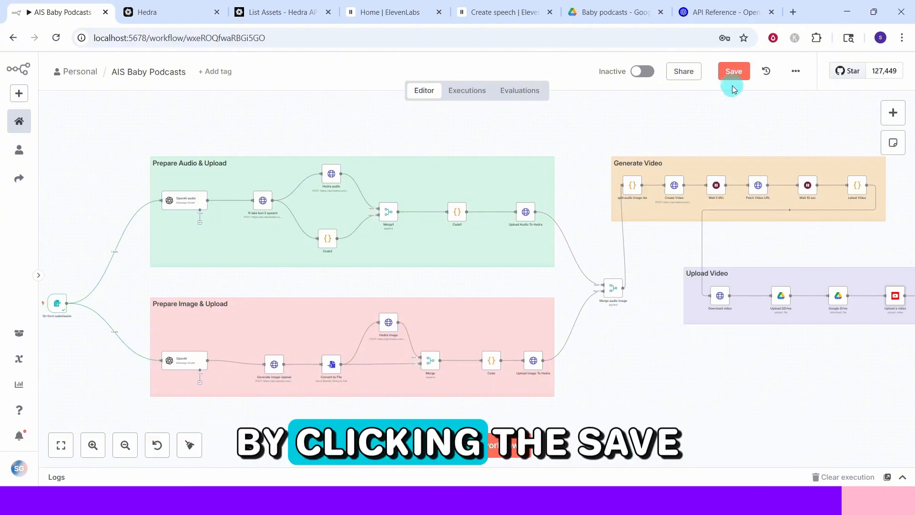
# Save the workflow and run it with ethnicity American, baby hair Curly and podcast topic cricket submitted in the form
pyautogui.click(731, 71)
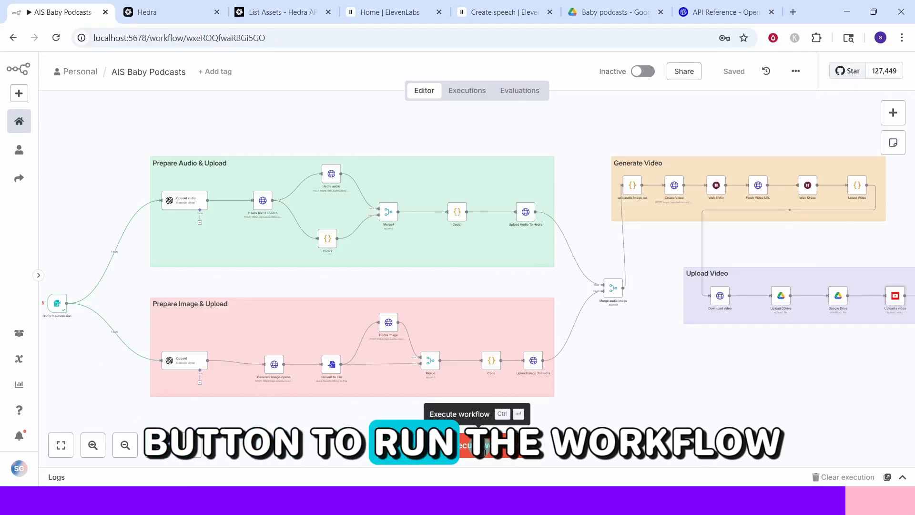
pyautogui.click(485, 450)
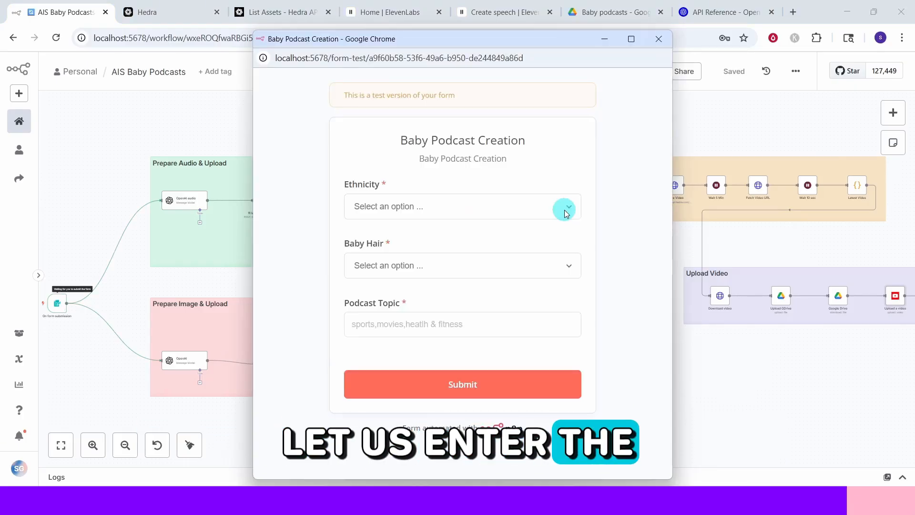
pyautogui.click(565, 211)
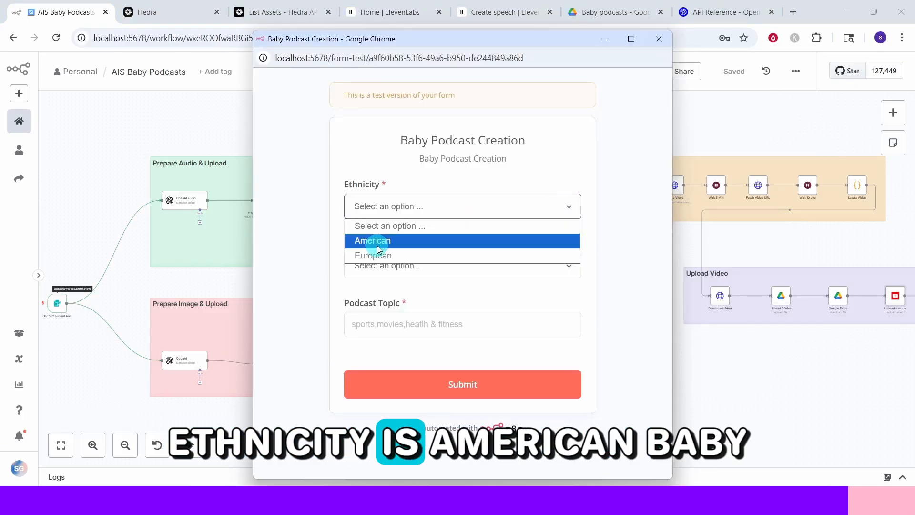
pyautogui.click(377, 246)
pyautogui.click(375, 266)
pyautogui.click(375, 304)
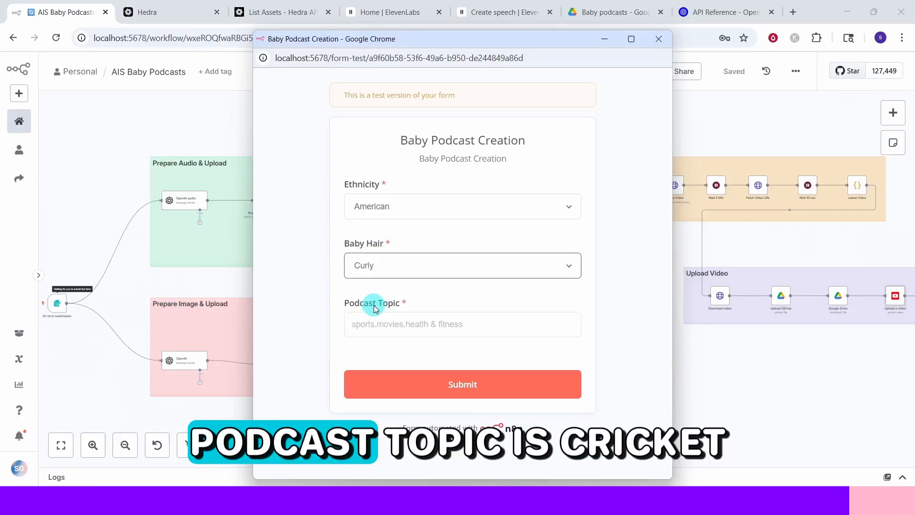
pyautogui.click(408, 301)
pyautogui.write('cricket')
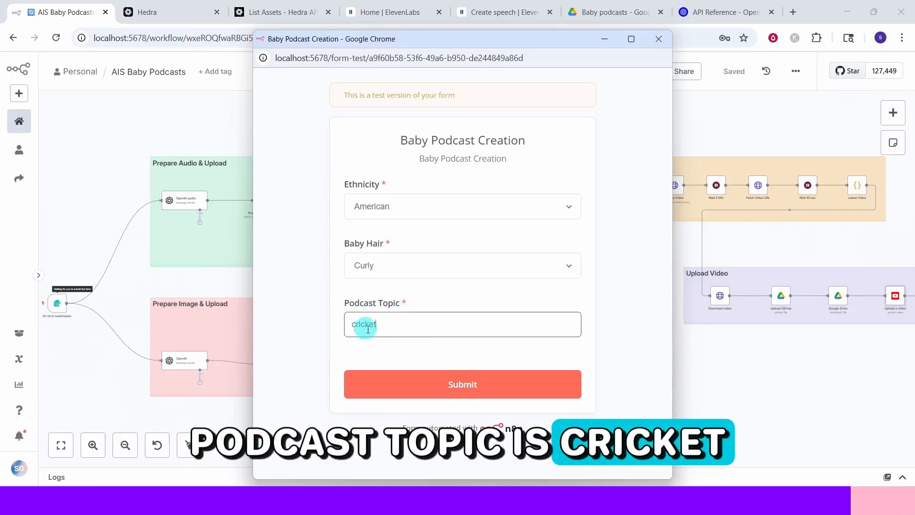
pyautogui.click(462, 385)
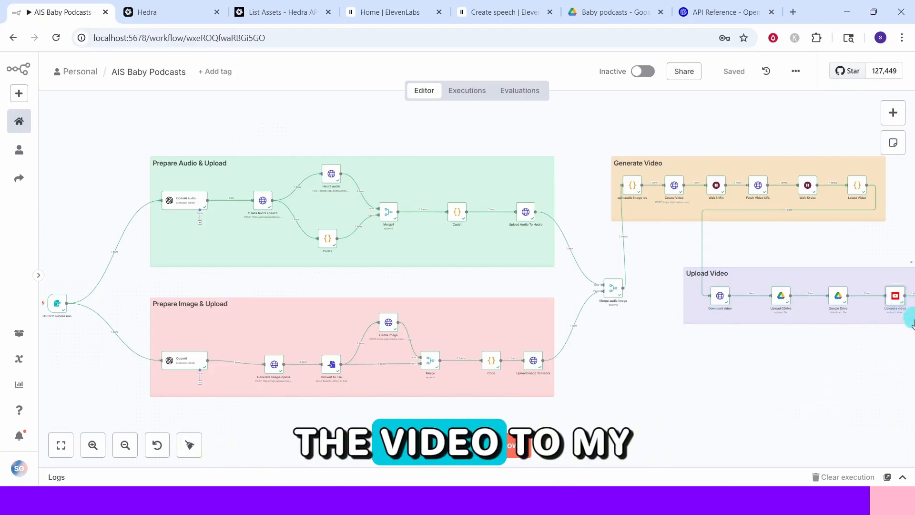
# Switch to YouTube Studio, check the visibility of the uploaded "Baby talking podcast" short, and play it on YouTube before closing the playback page
pyautogui.click(793, 12)
pyautogui.click(536, 12)
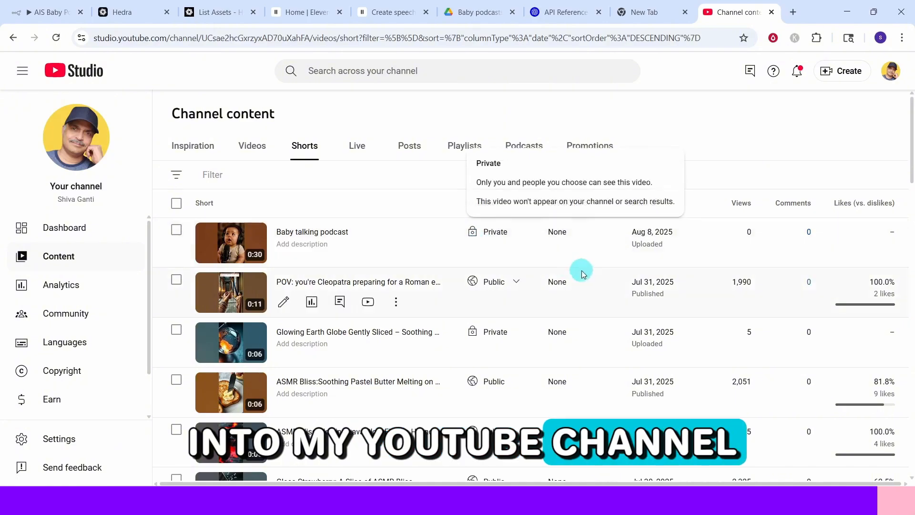
pyautogui.moveTo(495, 208)
pyautogui.moveTo(510, 236)
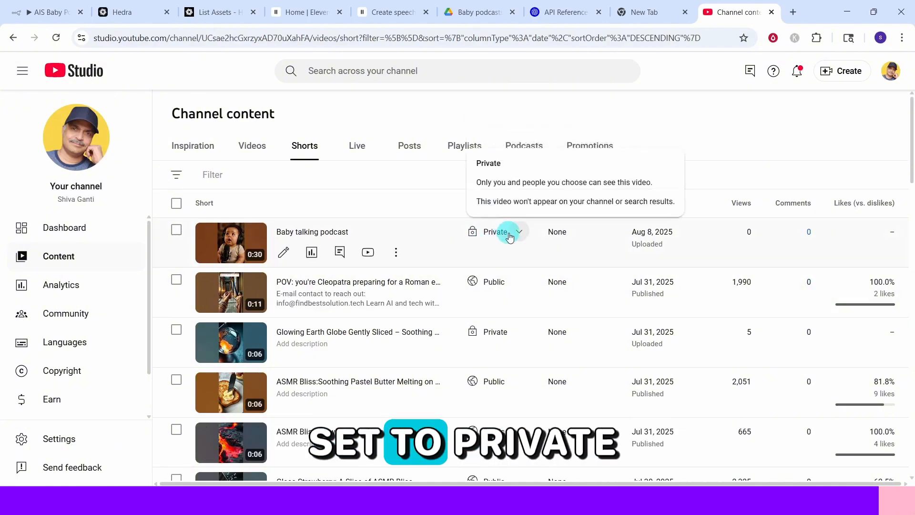
pyautogui.click(233, 246)
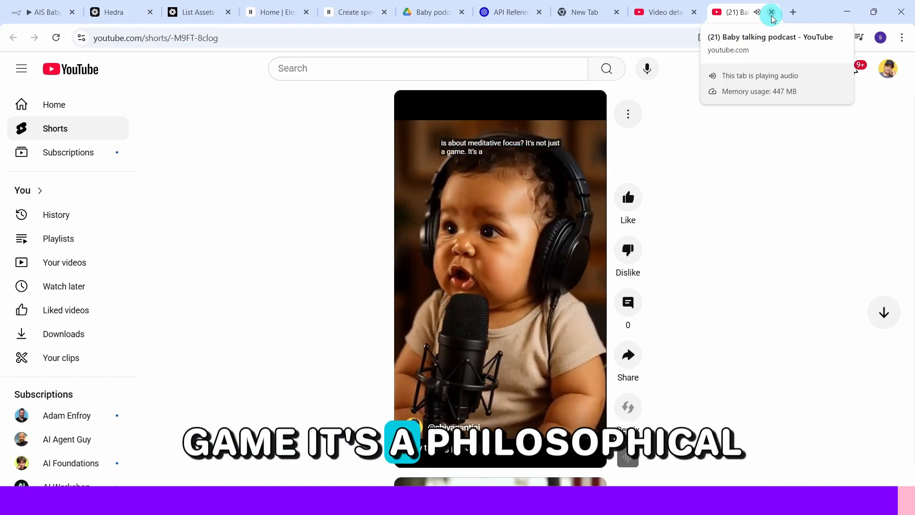
pyautogui.click(772, 12)
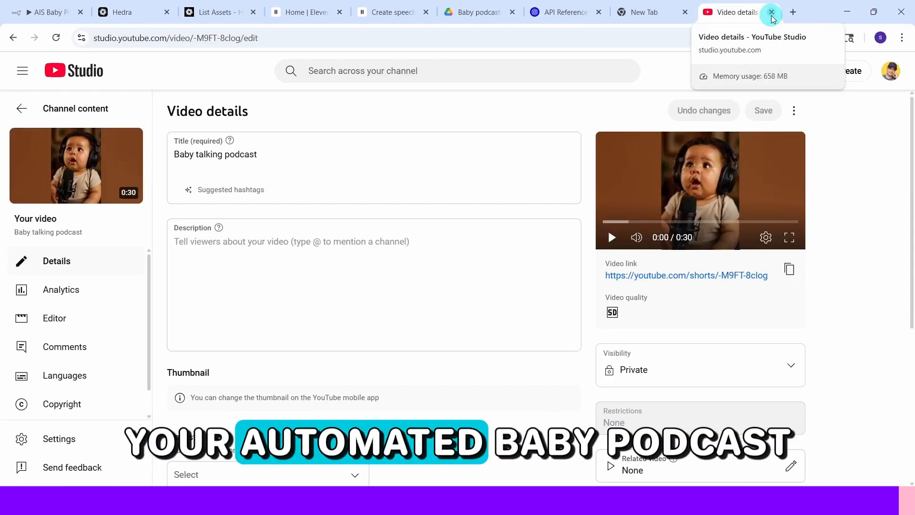